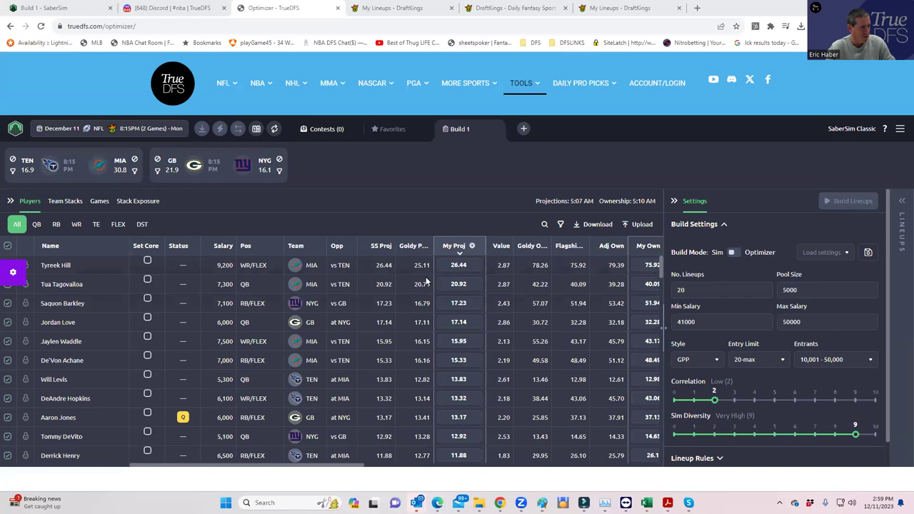
- Download the DraftKings NFL Player Projections CSV, then head to Tools > SaberSim
click(472, 246)
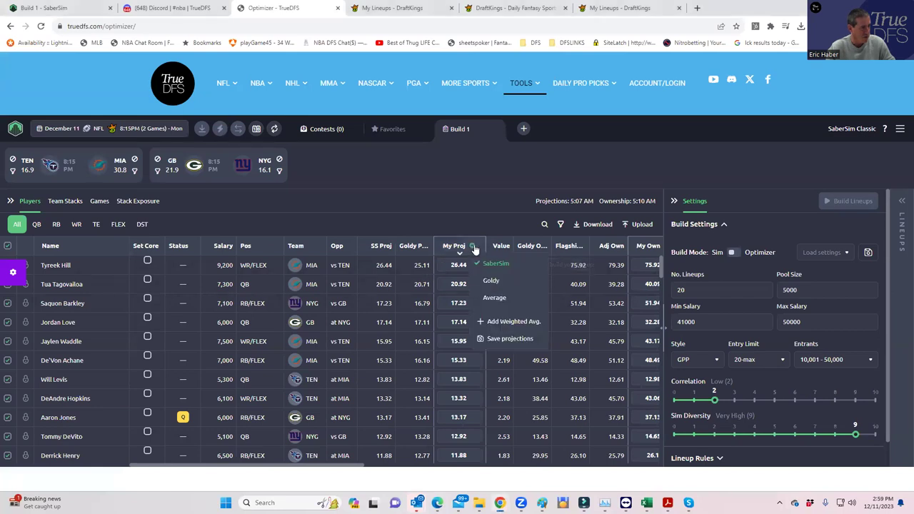
click(411, 225)
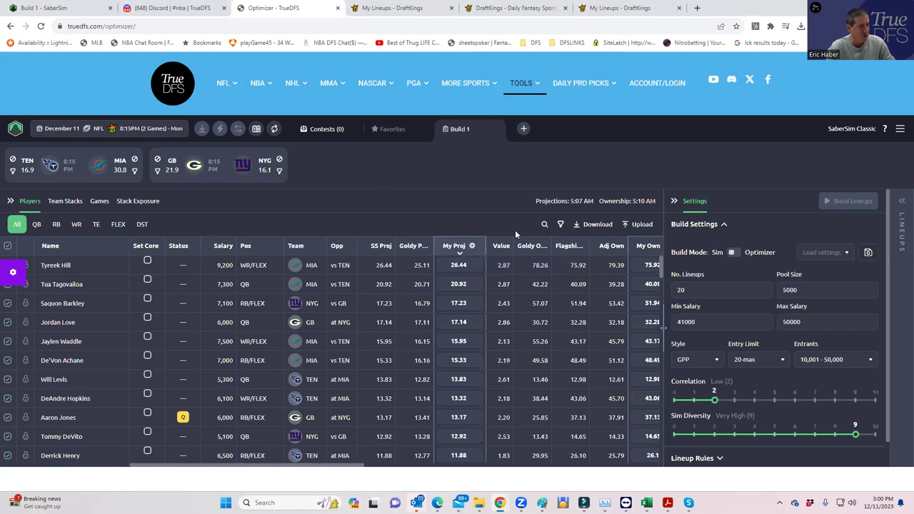
mouse_move(227, 86)
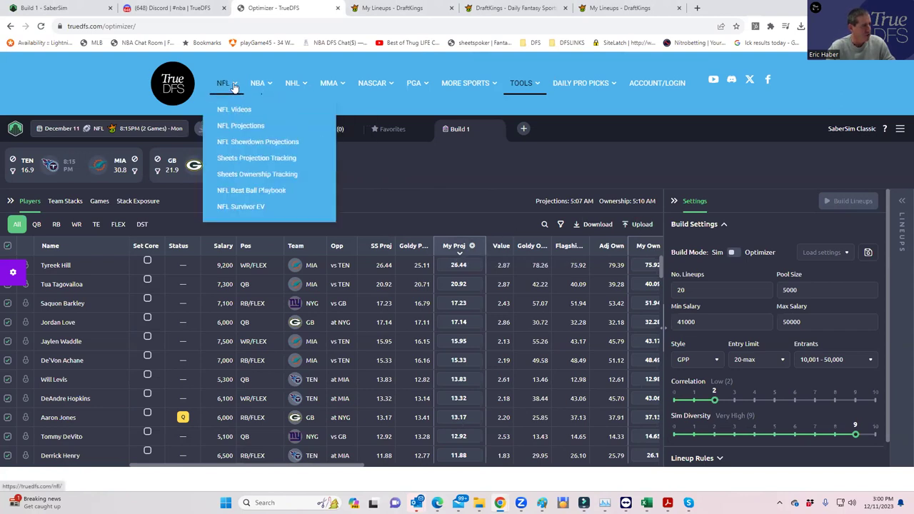
click(241, 127)
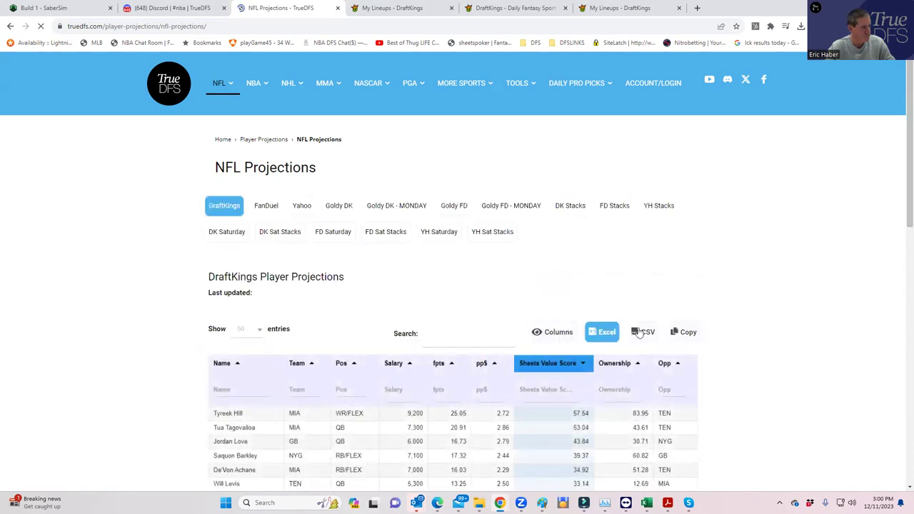
click(642, 332)
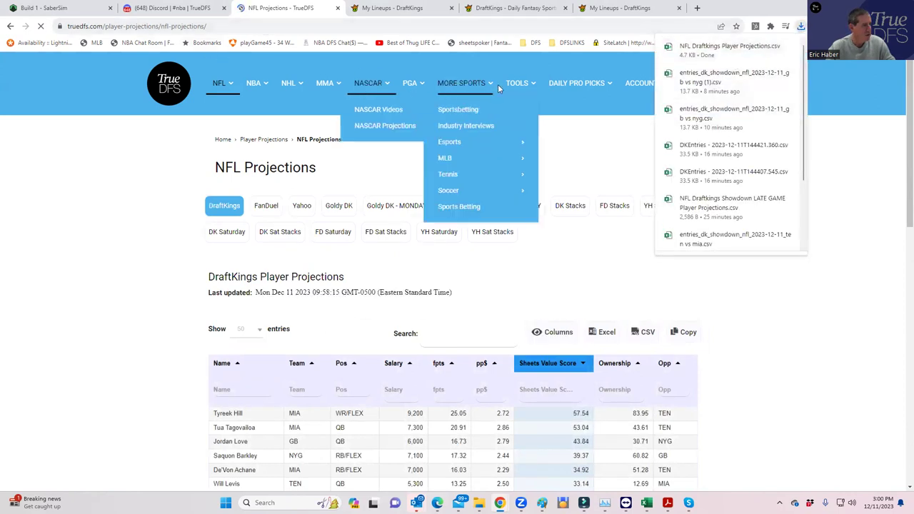
mouse_move(524, 93)
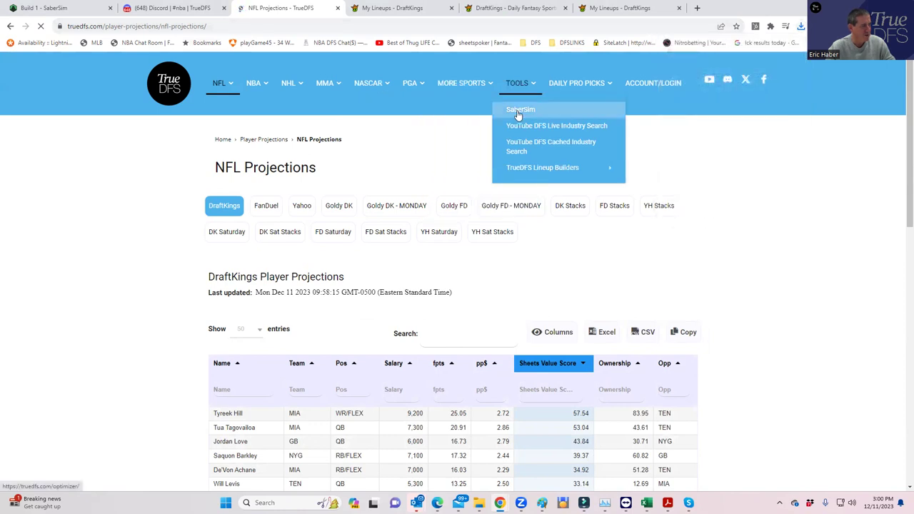
click(519, 112)
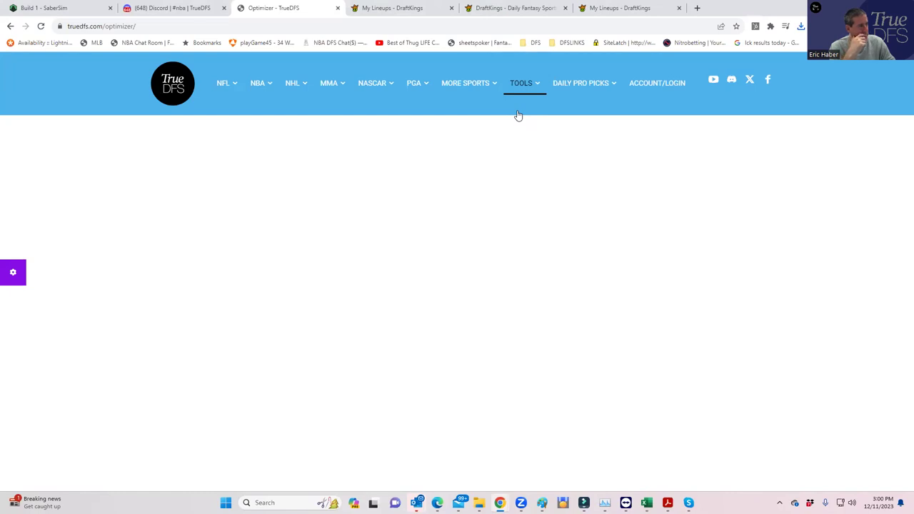
- Reload Tools > SaberSim until Build 1 shows the two-game December 11 NFL slate
mouse_move(532, 82)
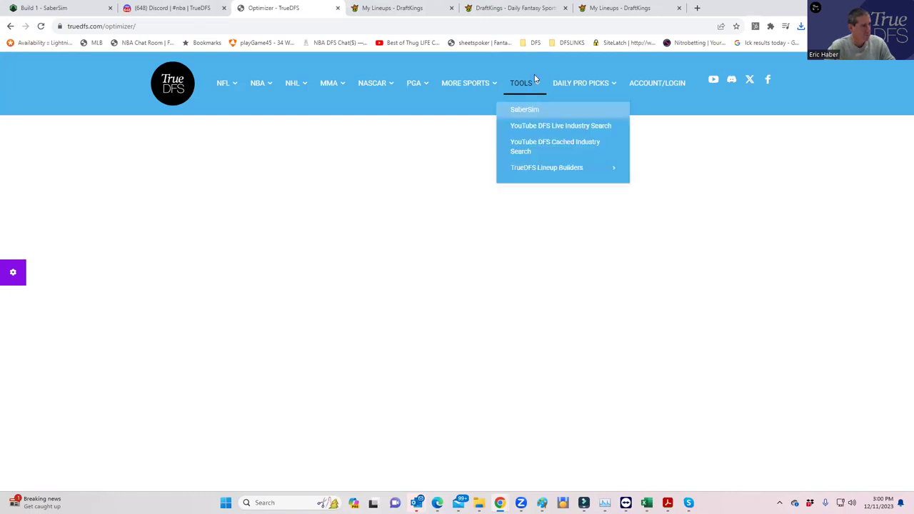
click(519, 114)
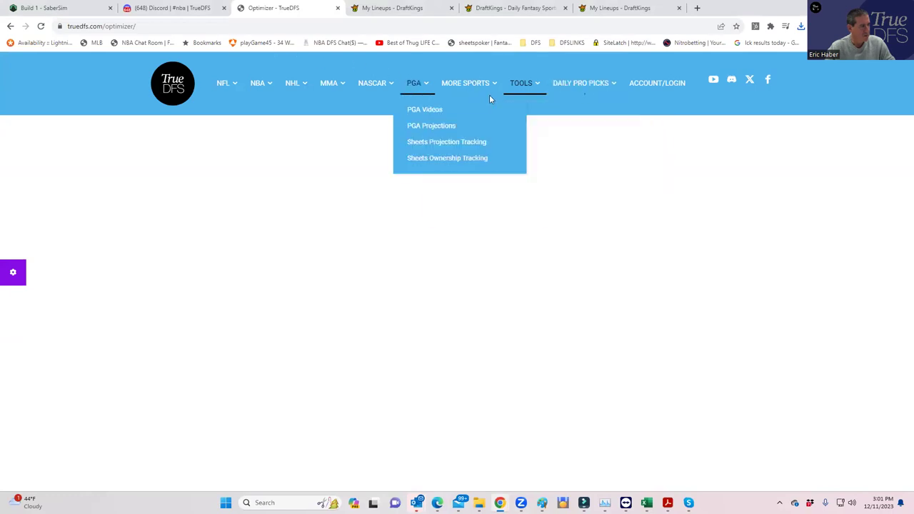
mouse_move(539, 83)
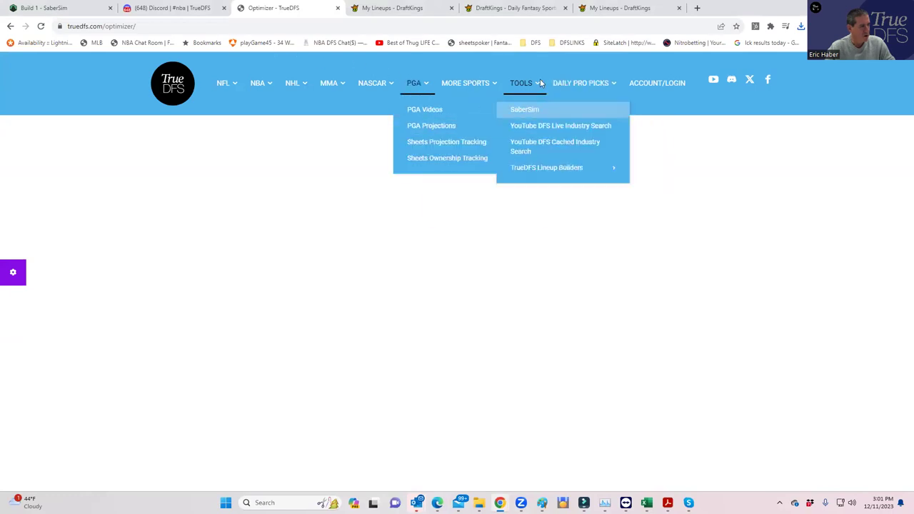
click(521, 112)
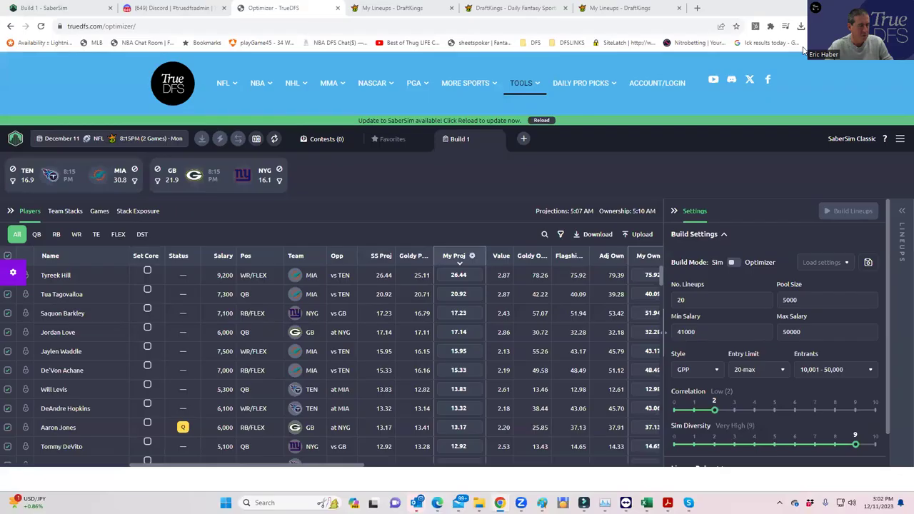
- Open the Custom Data Upload dialog and cancel the CSV file picker without choosing a file
click(637, 234)
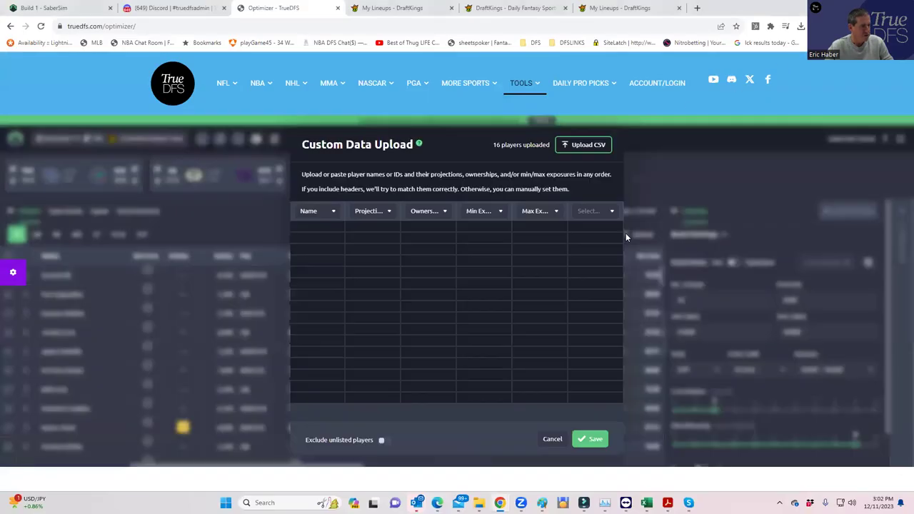
click(579, 144)
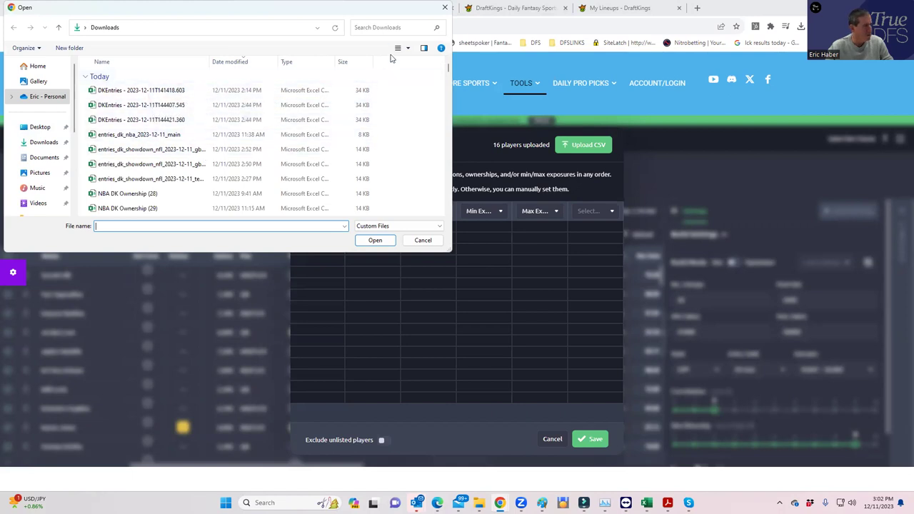
click(444, 8)
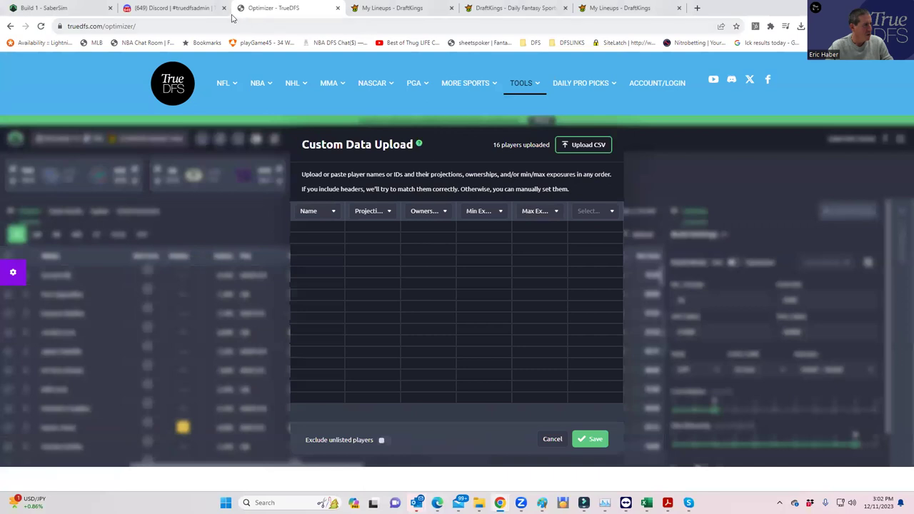
- Download a fresh DraftKings projections CSV, locate it in its folder, and return to SaberSim
mouse_move(224, 84)
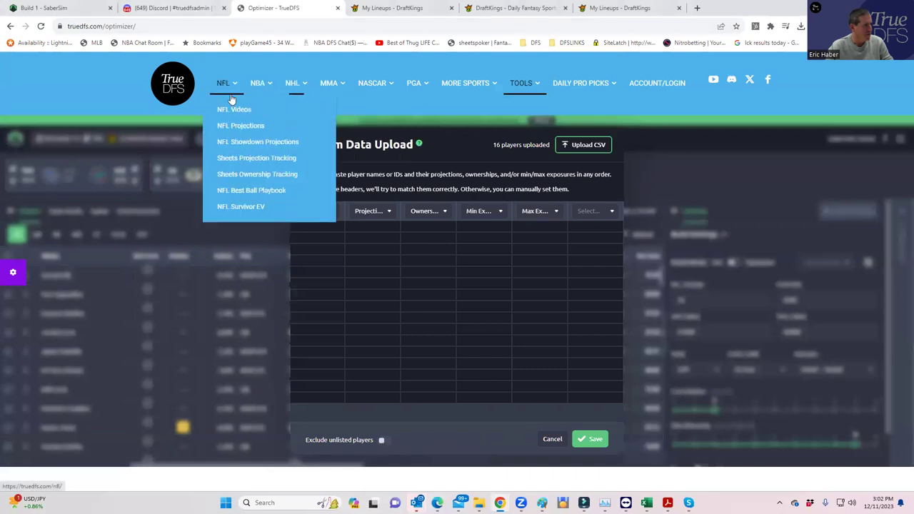
click(239, 128)
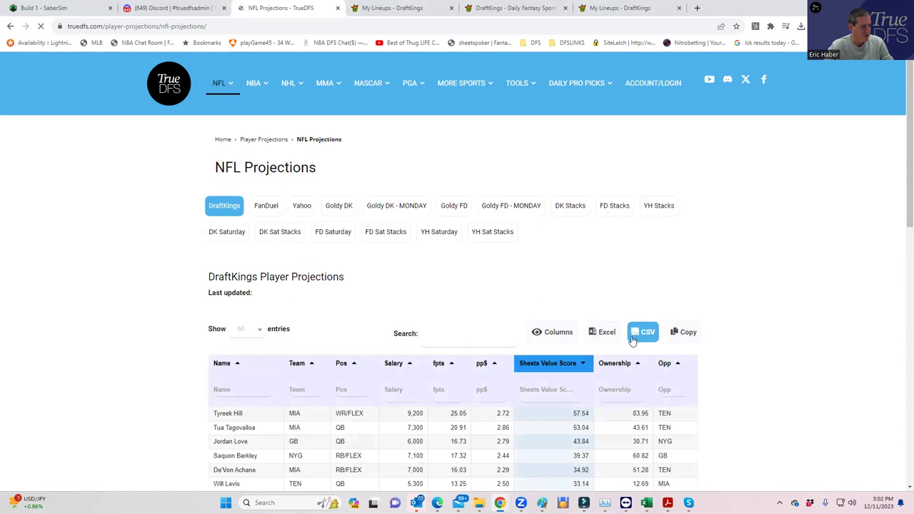
click(640, 335)
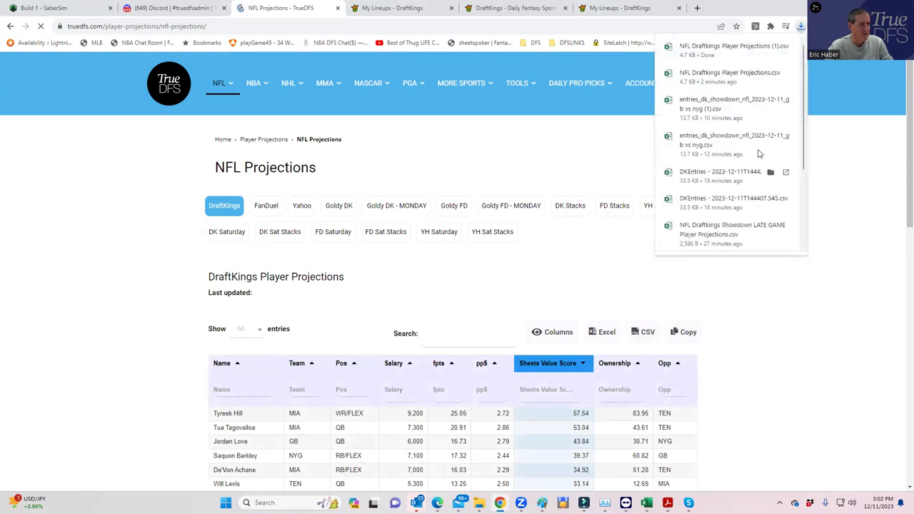
click(770, 47)
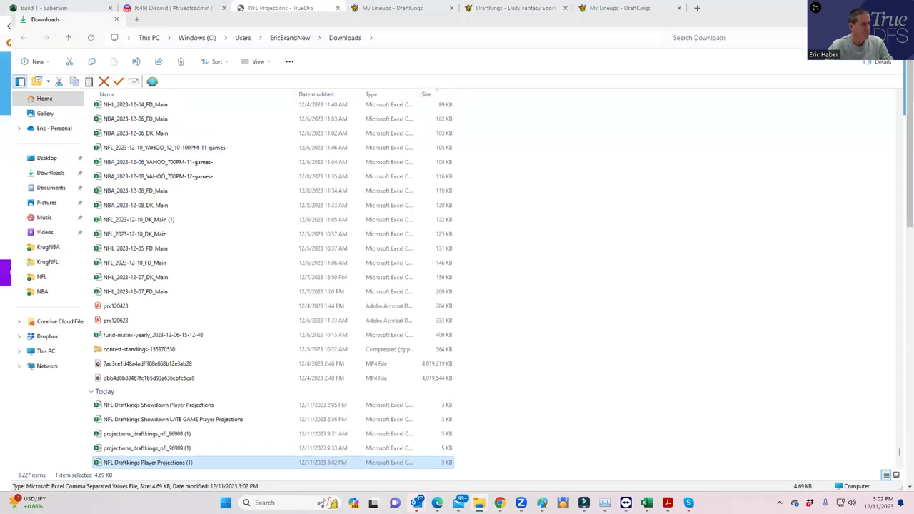
click(259, 4)
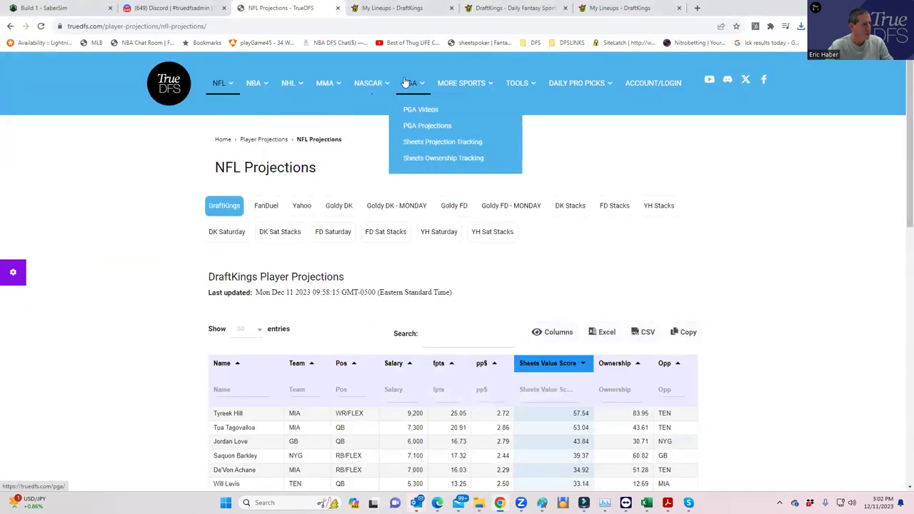
mouse_move(526, 84)
click(520, 111)
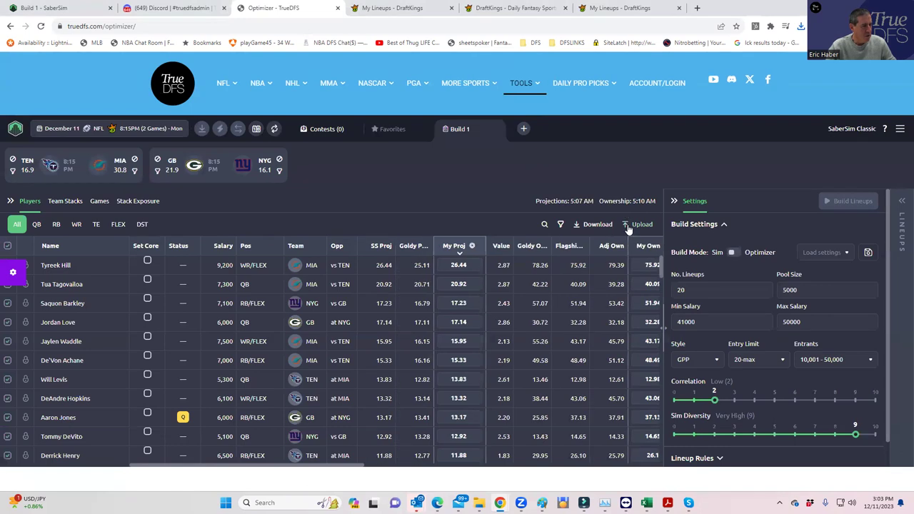
- Upload 'NFL Draftkings Player Projections (1)' as My Proj, excluding unlisted players, and save
click(637, 224)
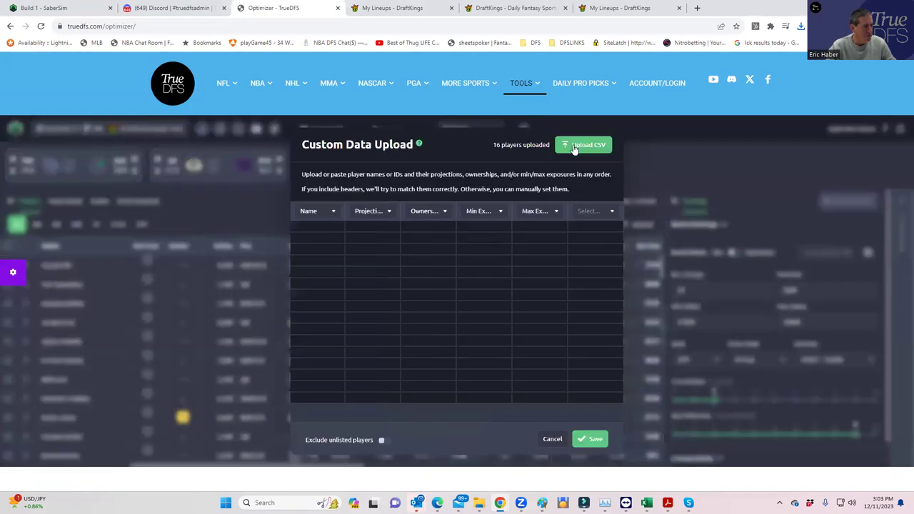
click(580, 145)
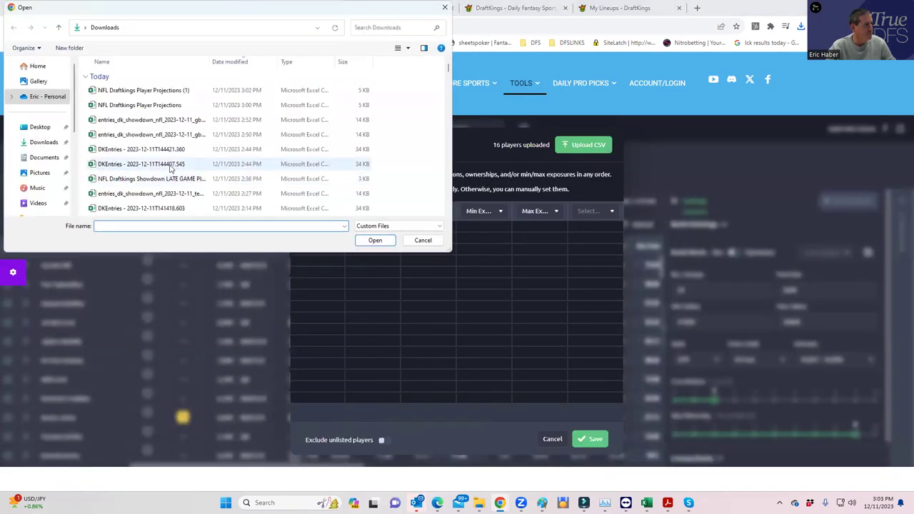
click(158, 93)
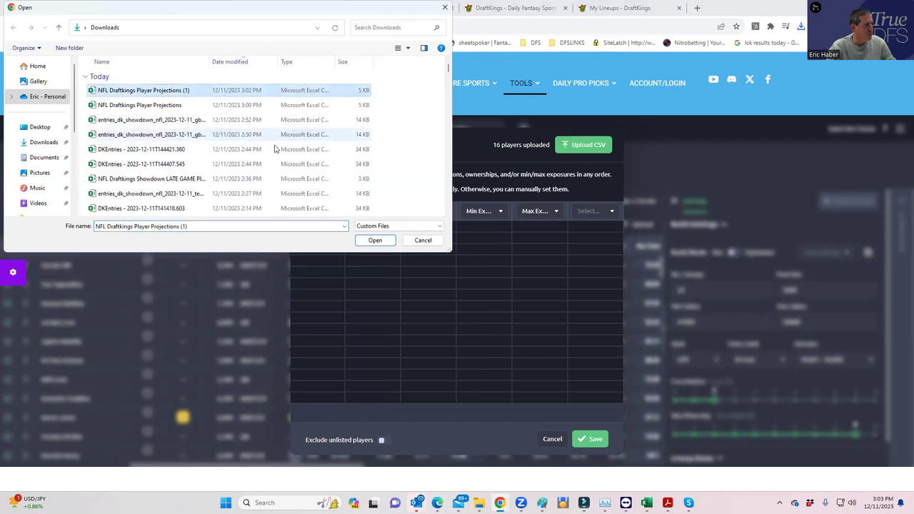
click(375, 241)
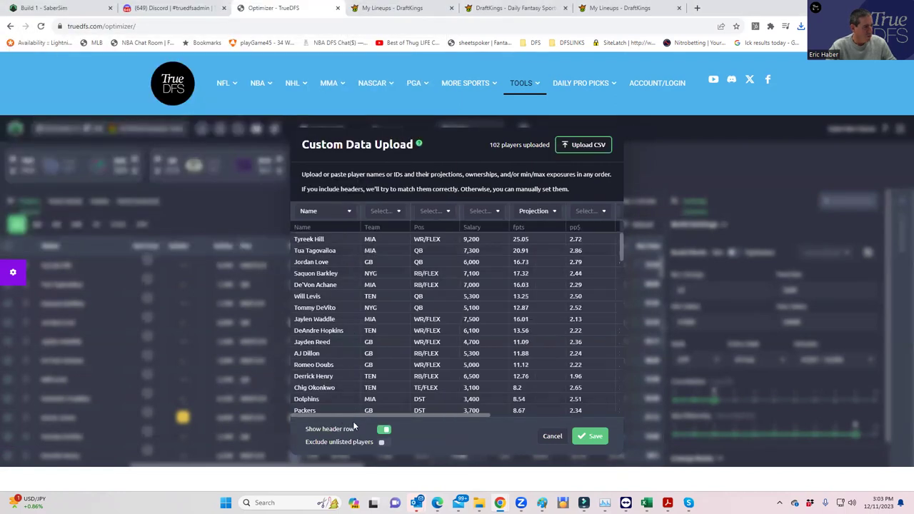
click(381, 442)
click(589, 435)
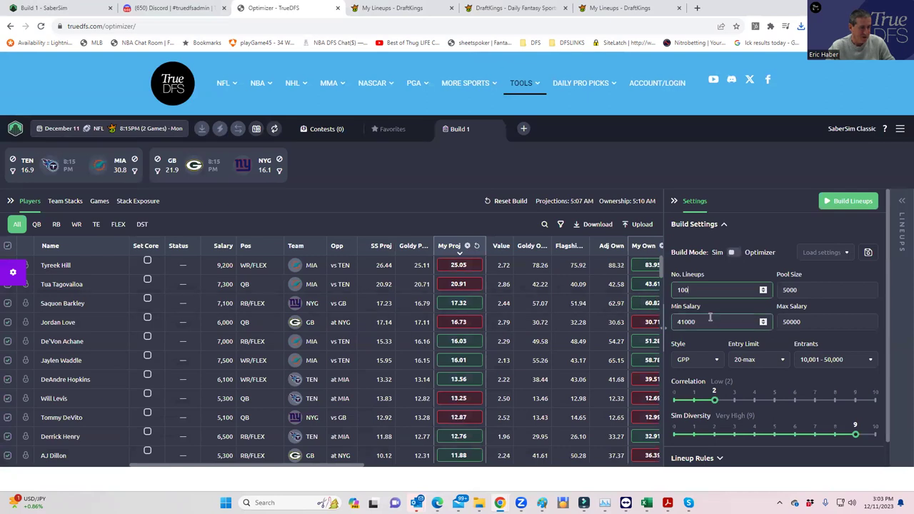
- Build 100 lineups with a 5000 pool size from the uploaded projections
click(682, 290)
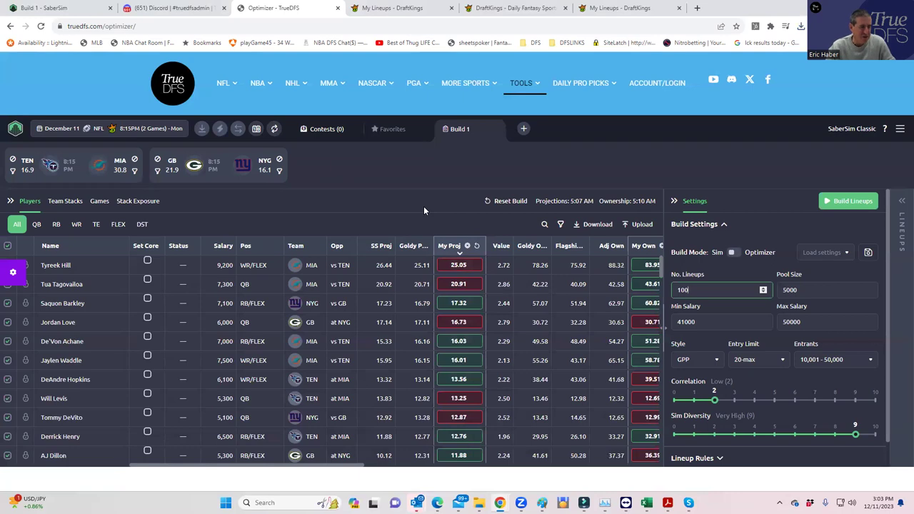
click(806, 289)
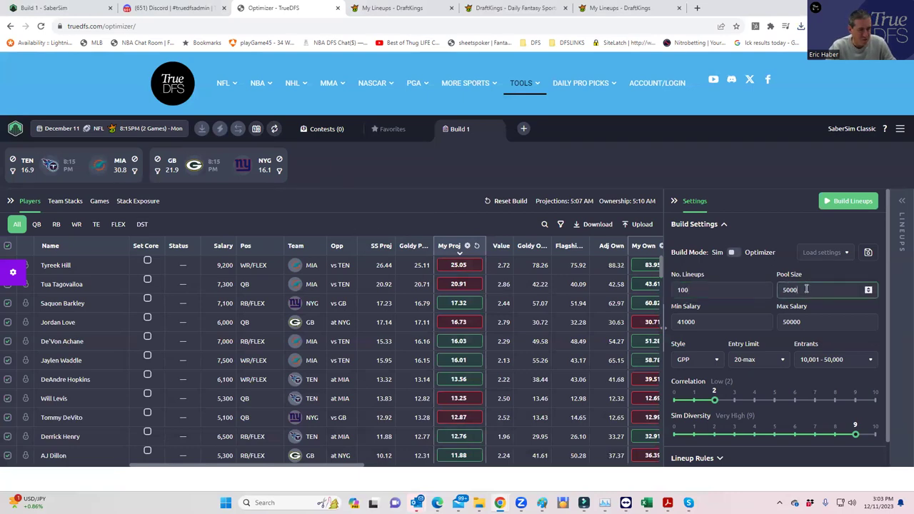
click(846, 200)
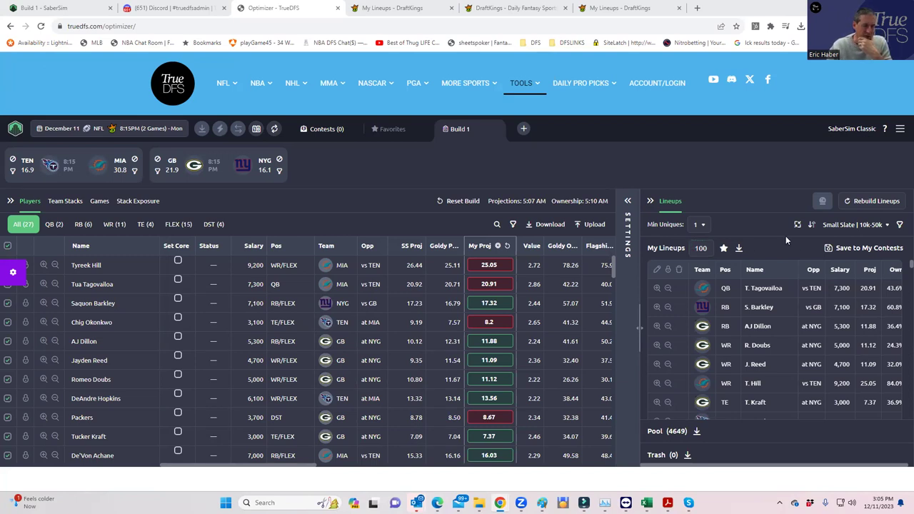
click(849, 227)
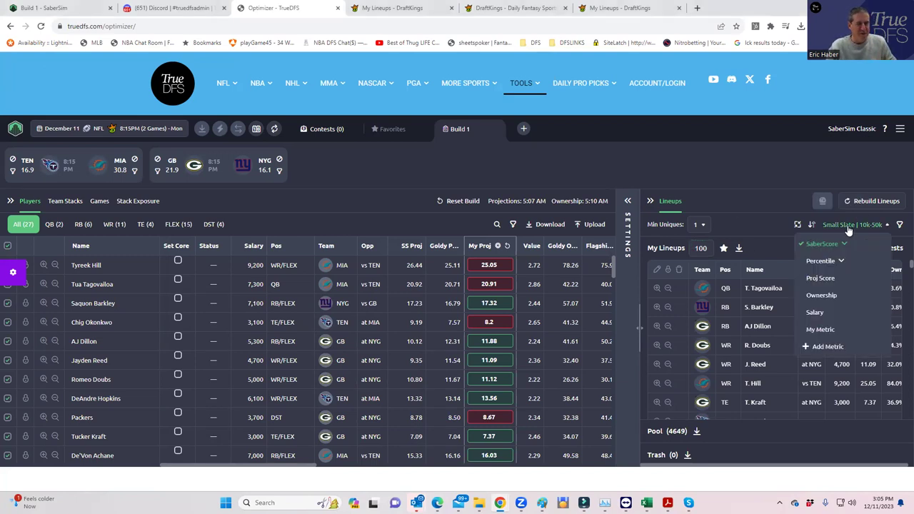
click(841, 245)
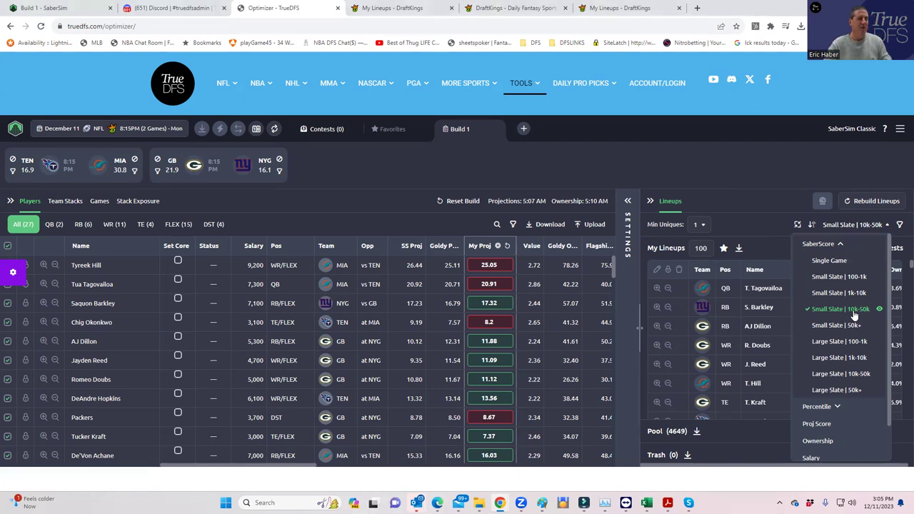
click(741, 202)
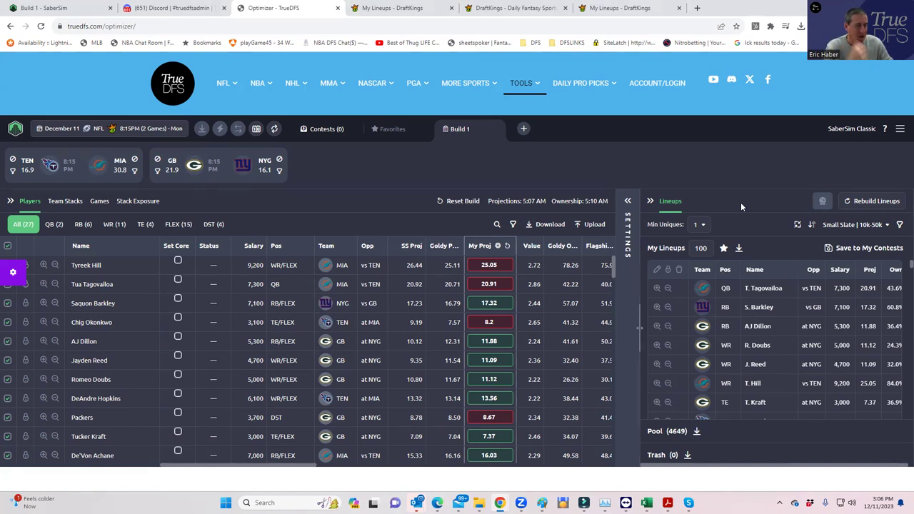
- Change Min Uniques to 2 and then to 3
click(703, 226)
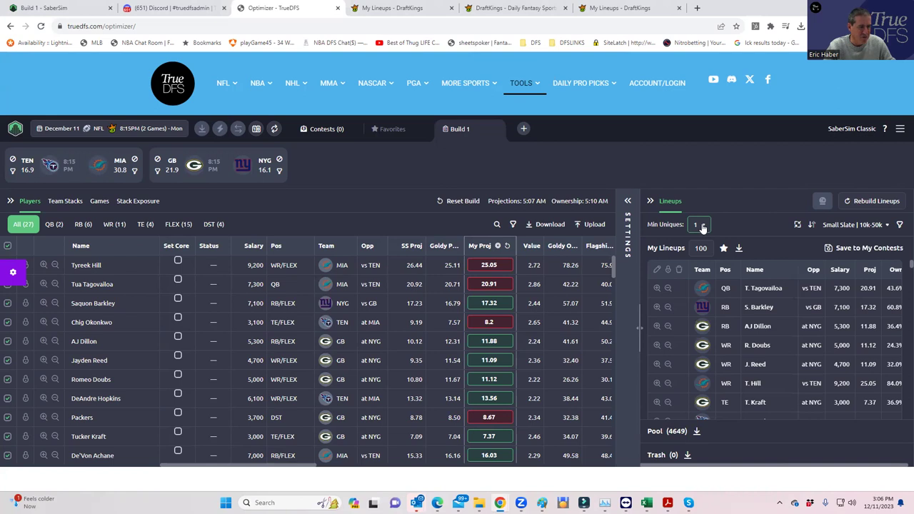
click(702, 226)
click(701, 262)
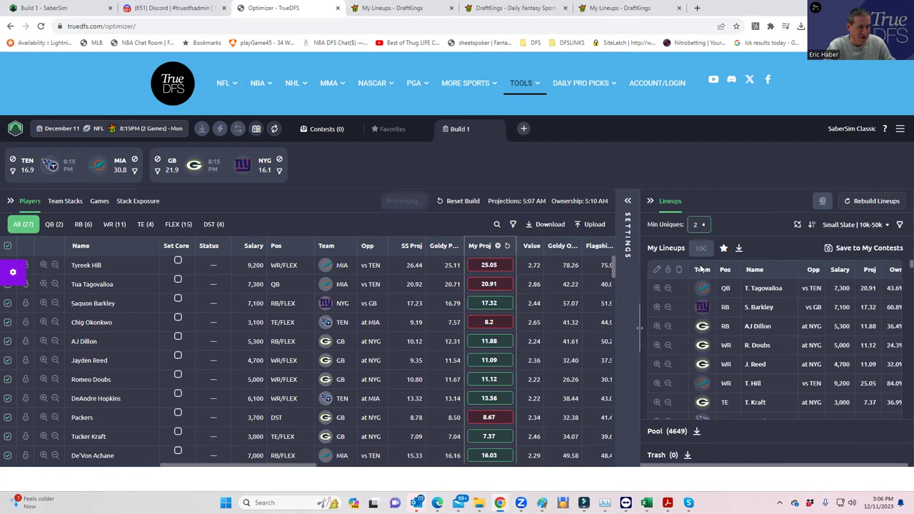
click(702, 225)
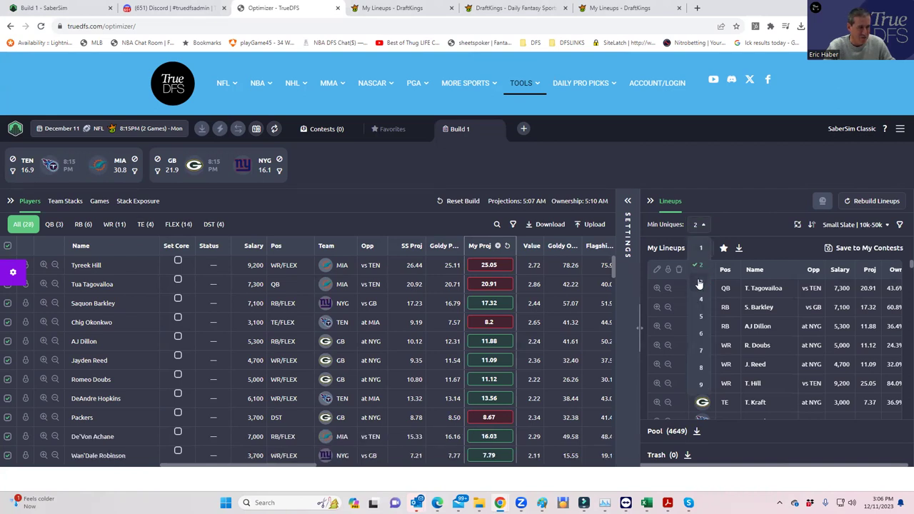
click(690, 281)
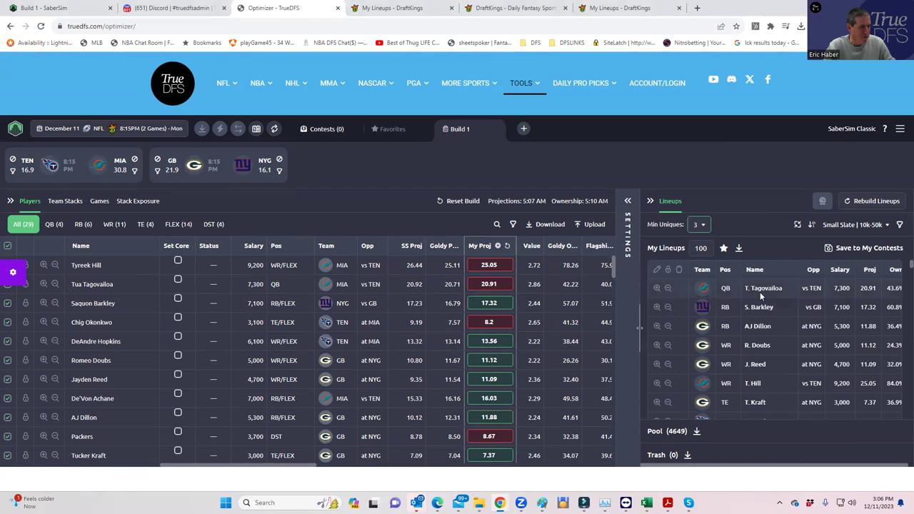
- Scroll through the regenerated lineups to review them
scroll(756, 360, down, 5)
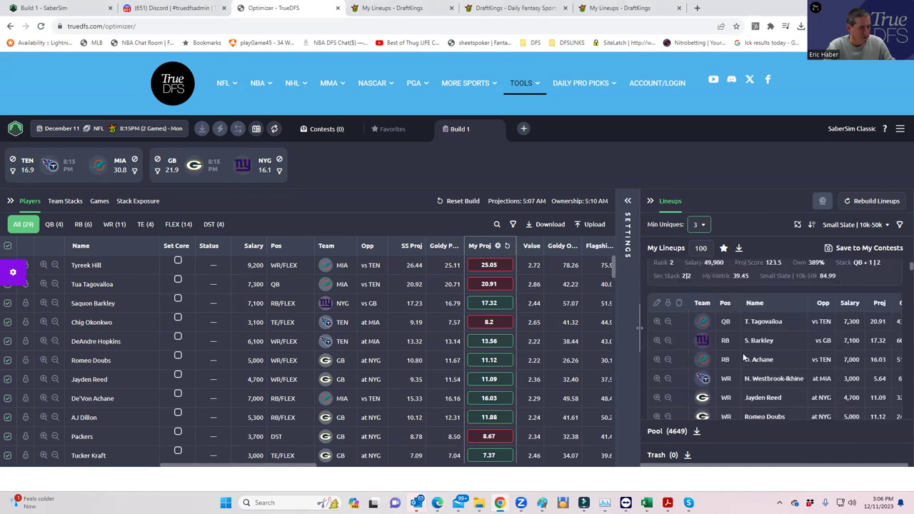
scroll(742, 352, down, 10)
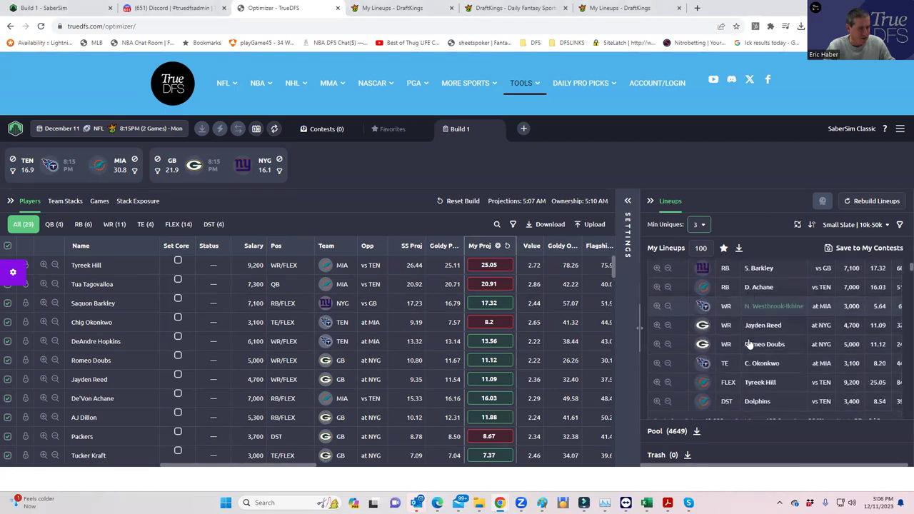
scroll(746, 341, up, 10)
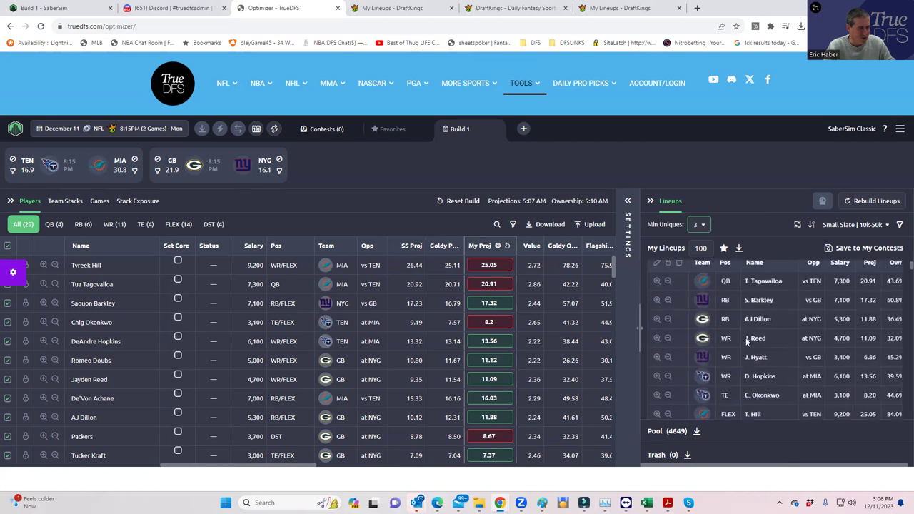
scroll(746, 341, up, 2)
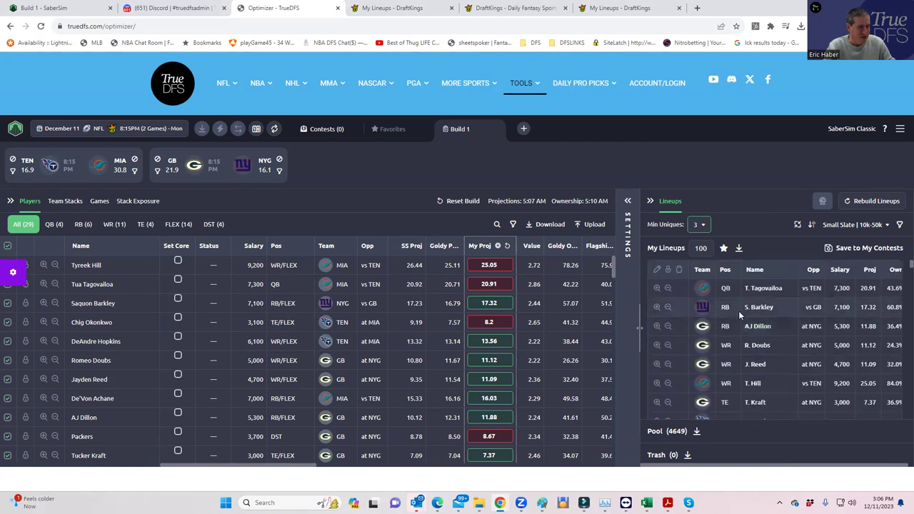
scroll(739, 316, up, 2)
scroll(746, 324, down, 3)
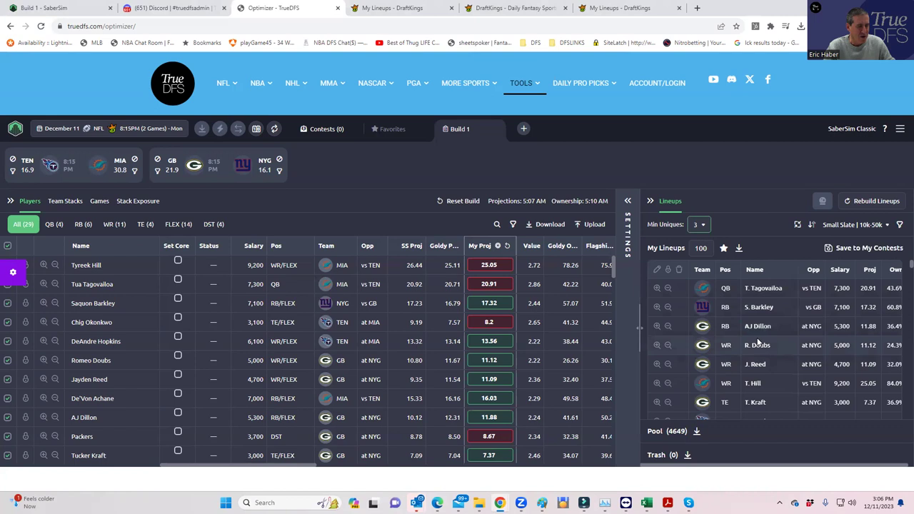
scroll(757, 341, up, 2)
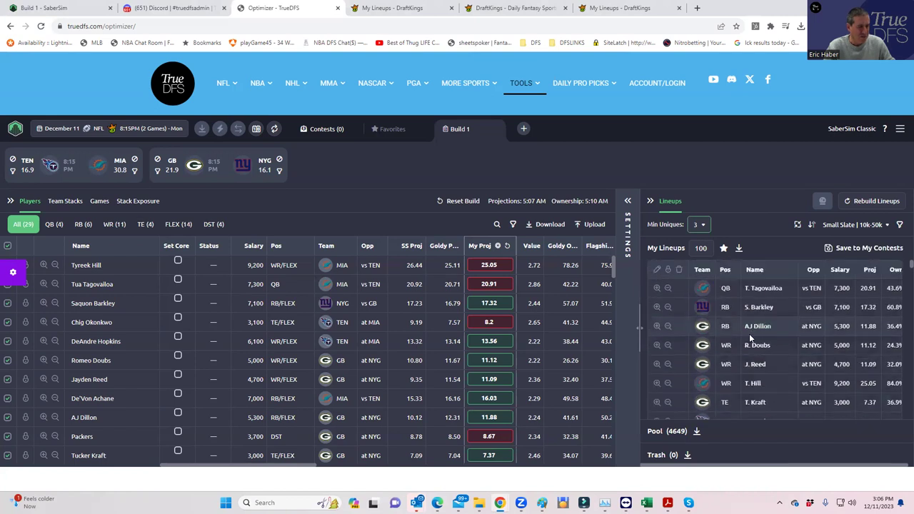
scroll(749, 353, down, 1)
scroll(749, 348, up, 1)
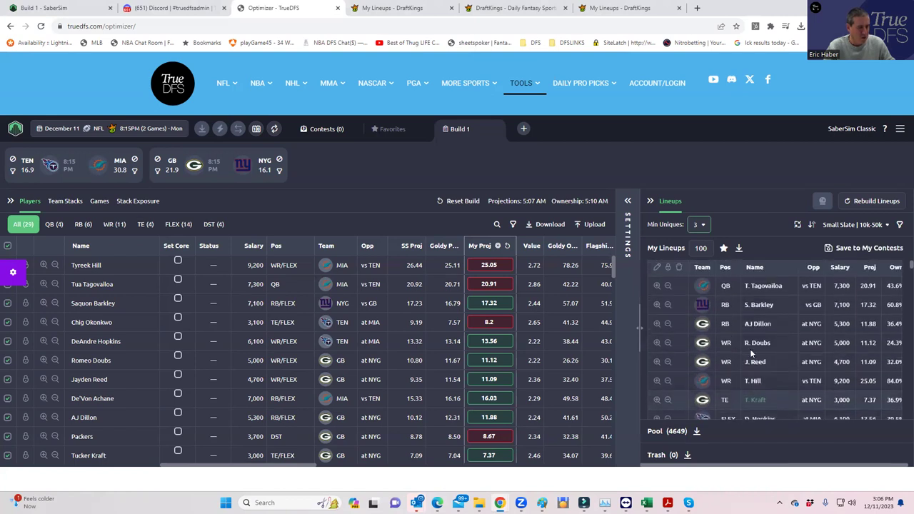
scroll(744, 337, down, 3)
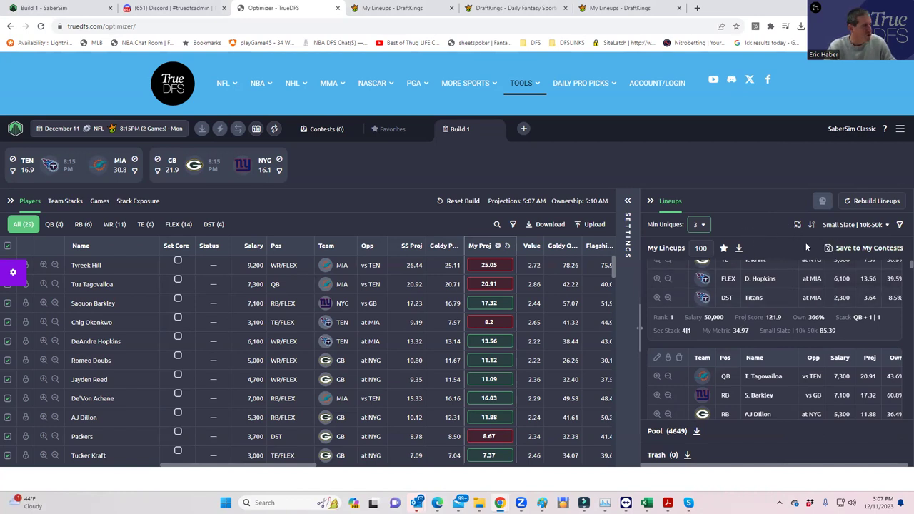
- Upload the newest DKEntries file in the Contests view after getting the DraftKings template
click(317, 130)
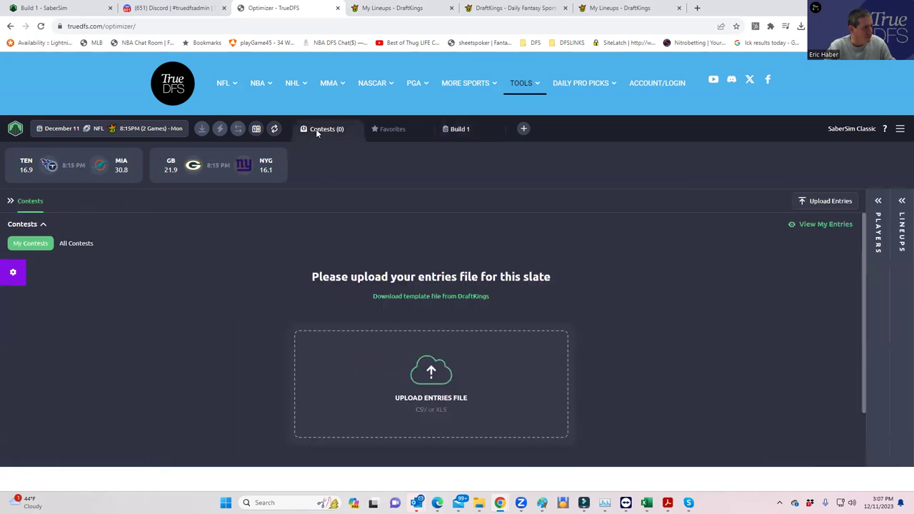
click(412, 296)
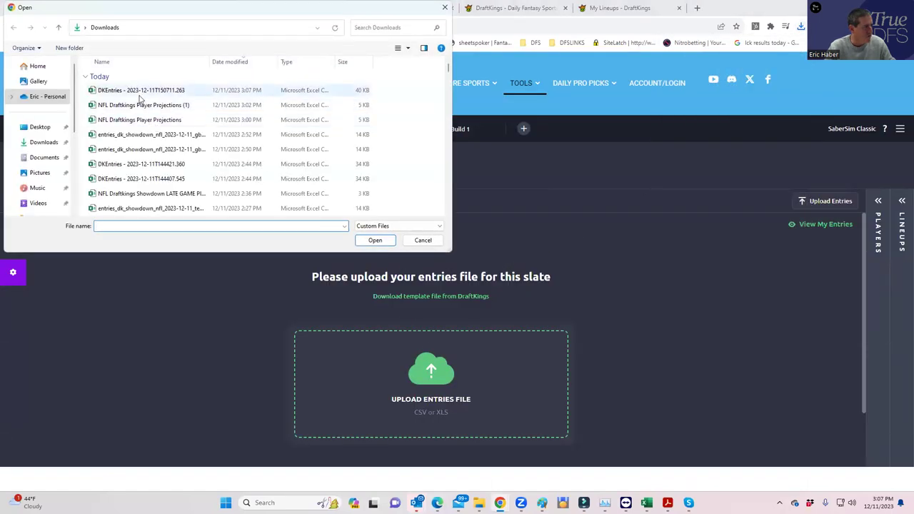
click(142, 92)
click(362, 243)
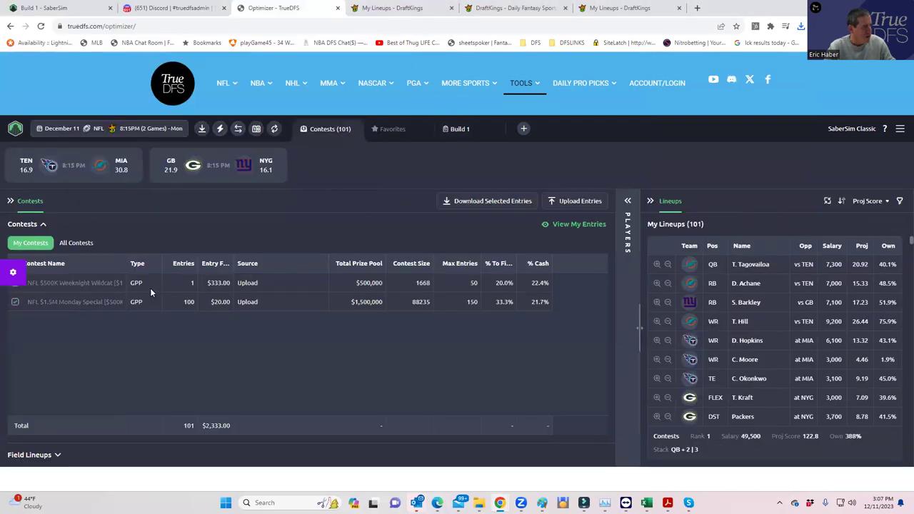
- Add and save contest sims for the Weeknight Wildcat and Monday Special contests
right_click(90, 279)
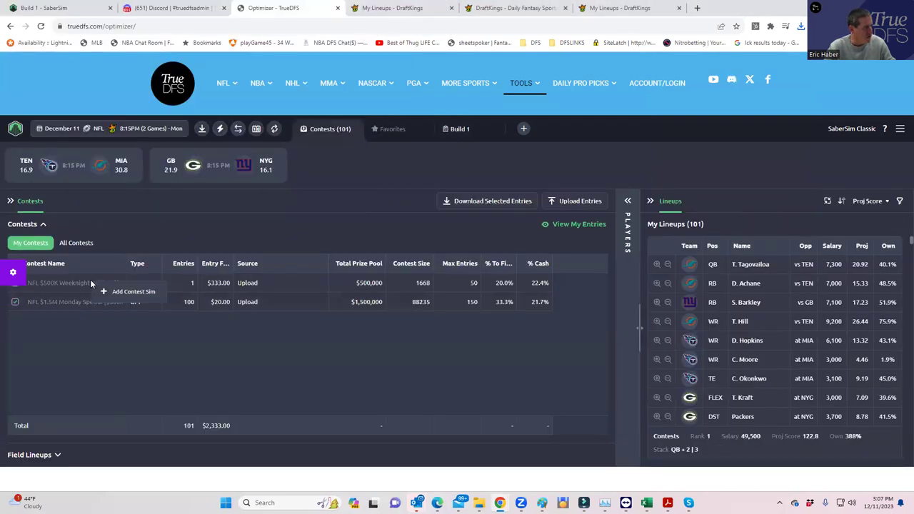
click(131, 293)
click(586, 414)
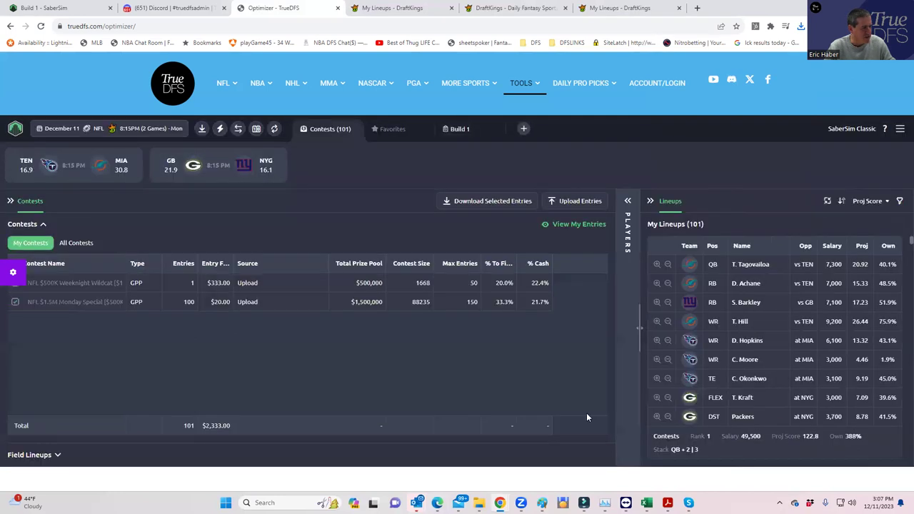
right_click(69, 301)
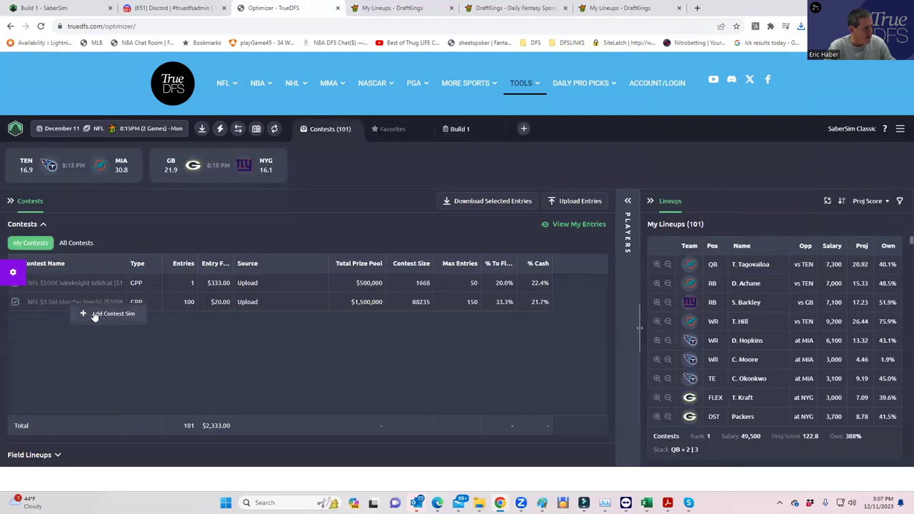
click(97, 312)
click(586, 414)
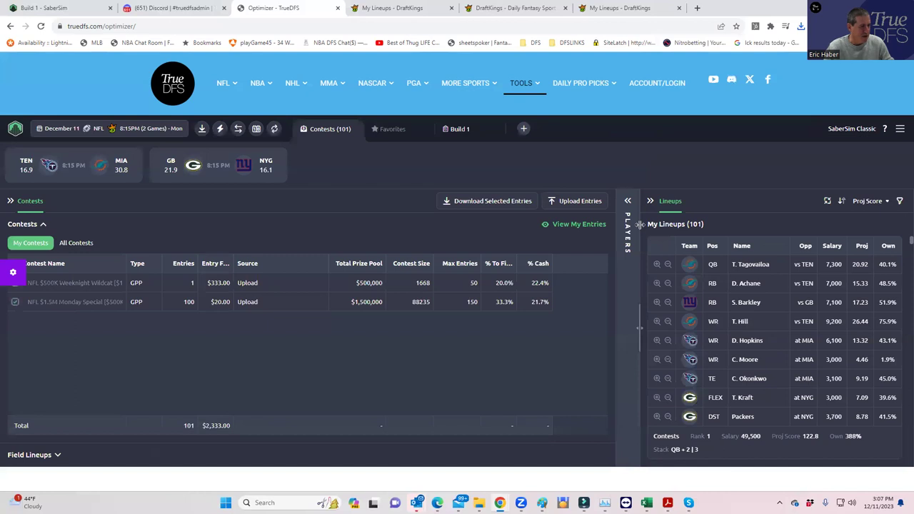
- Return to the Build 1 tab and expand the Settings and Lineups panels
click(628, 204)
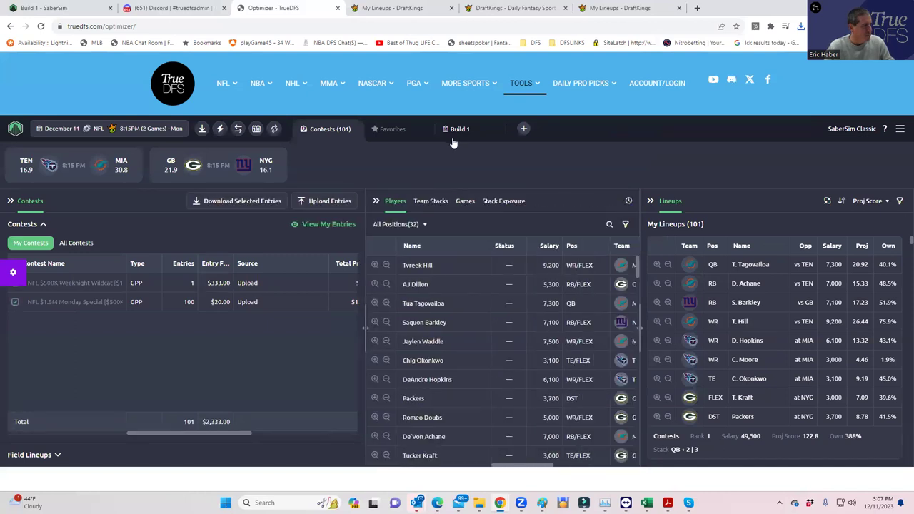
click(457, 131)
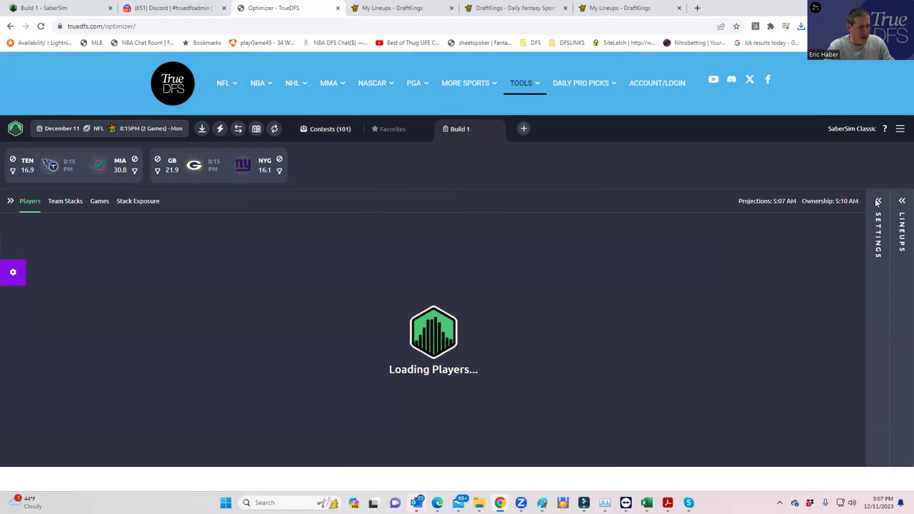
click(878, 203)
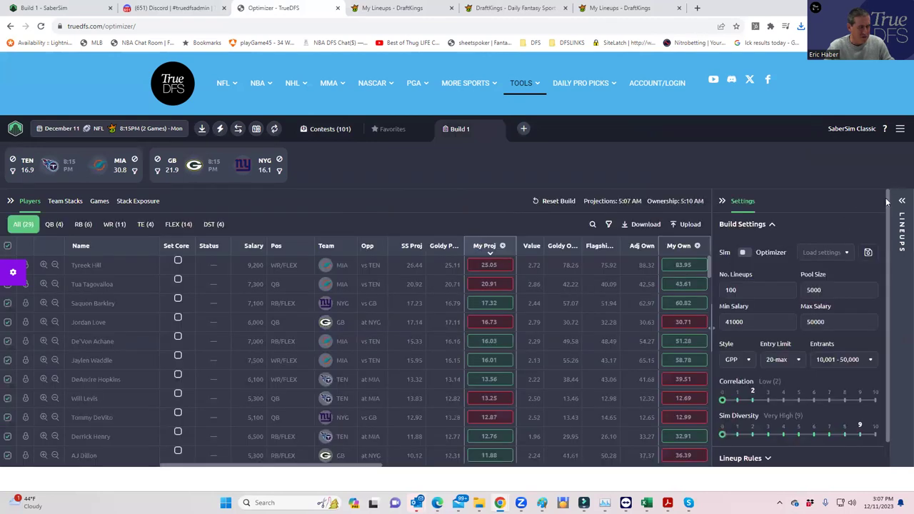
click(900, 204)
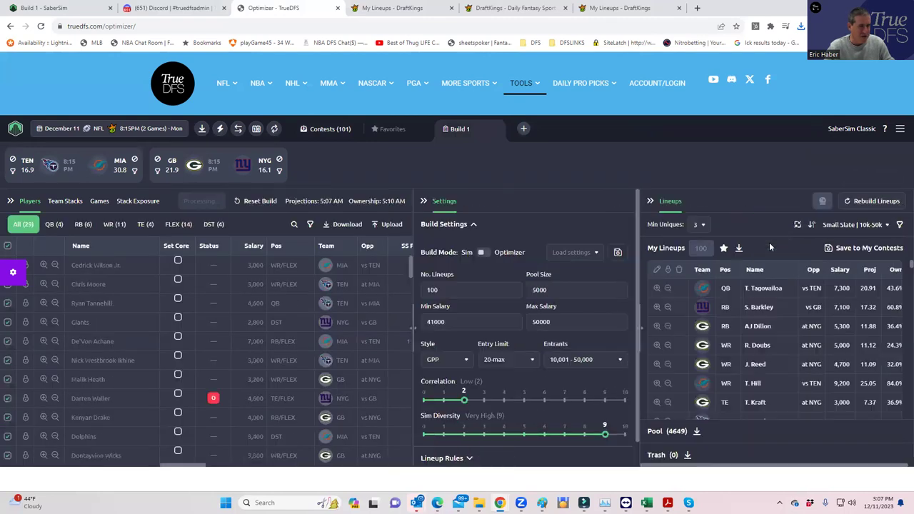
- Save the lineups to the $1.5M Monday Special contest, with the $500K Weeknight Wildcat unchecked
click(828, 249)
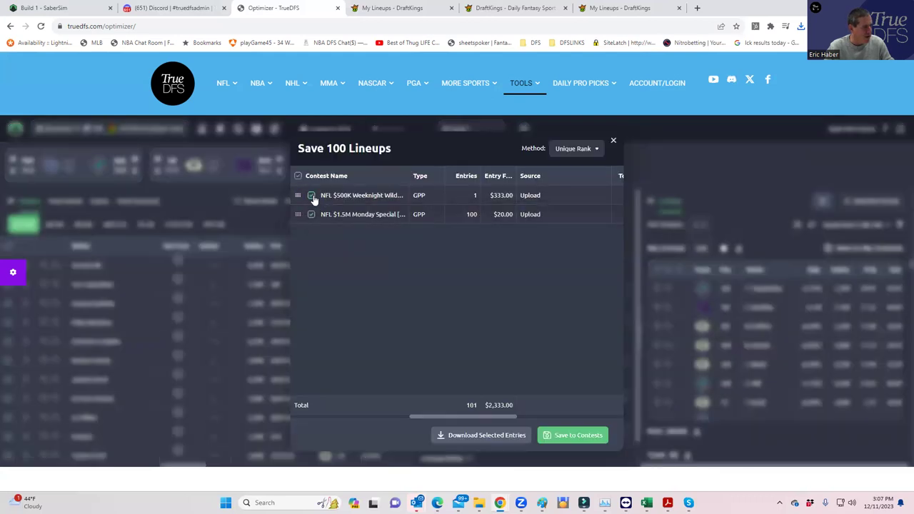
click(311, 195)
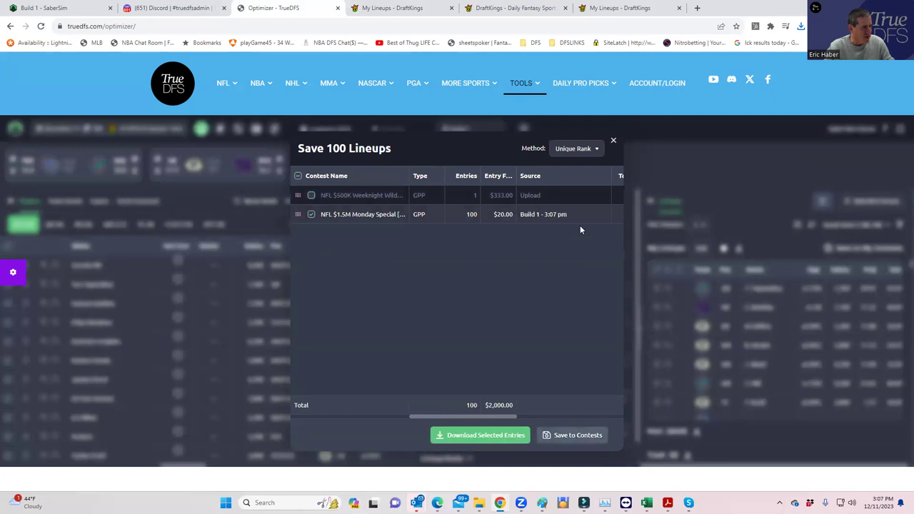
click(613, 141)
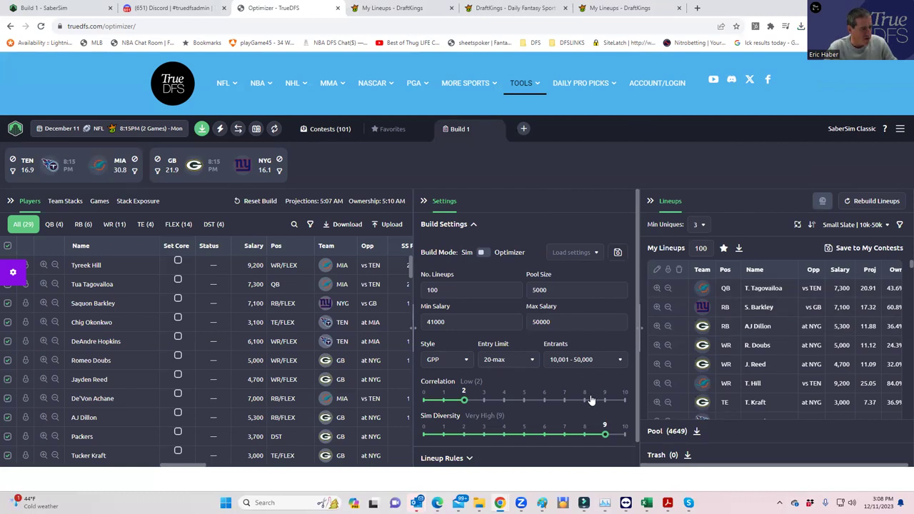
- Include the Weeknight Wildcat and NFL $1.5M Monday Special contest sims and edit the Monday Special sim
scroll(587, 408, down, 1)
click(497, 454)
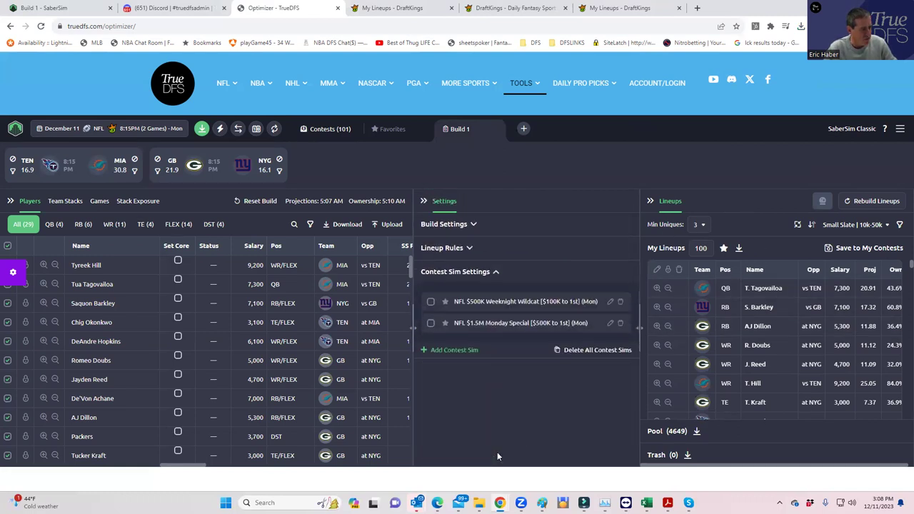
click(430, 301)
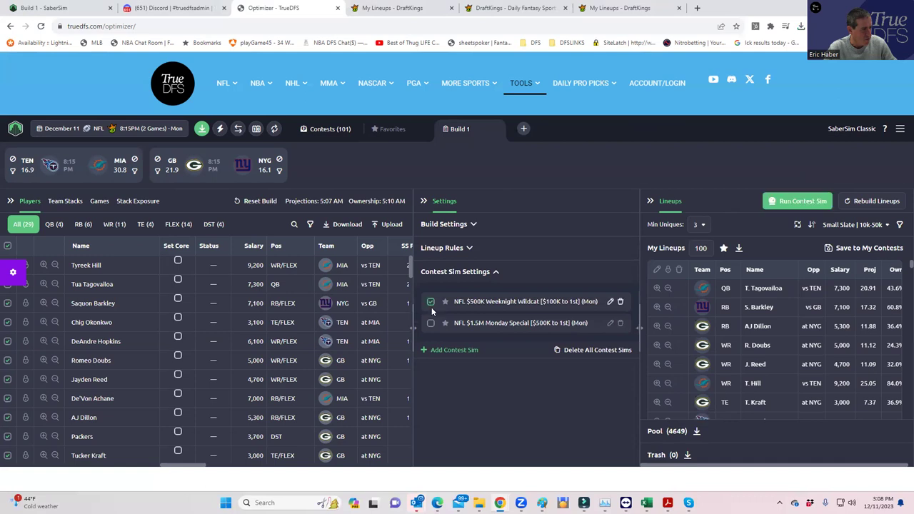
click(430, 324)
click(611, 323)
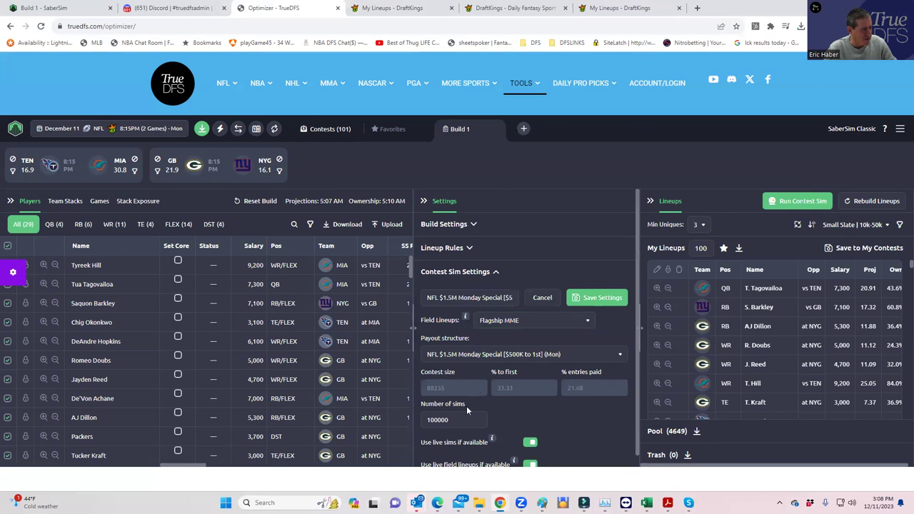
- In the GeoMean workbook, adjust the dupe count in E2 and set entries in D2 to 88000
mouse_move(646, 502)
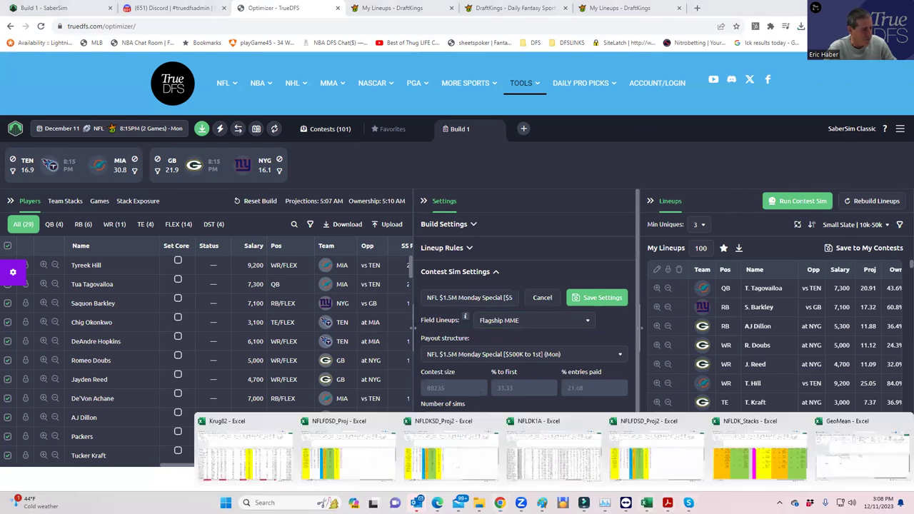
click(832, 468)
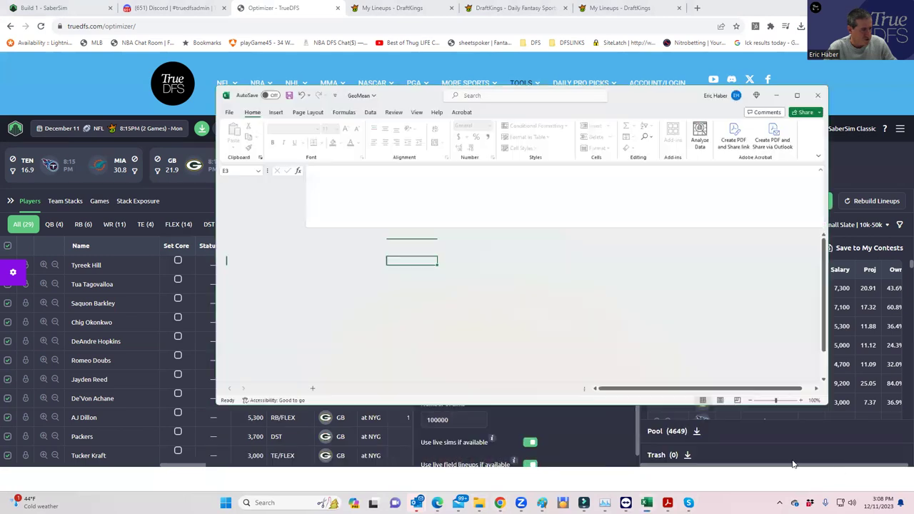
click(408, 226)
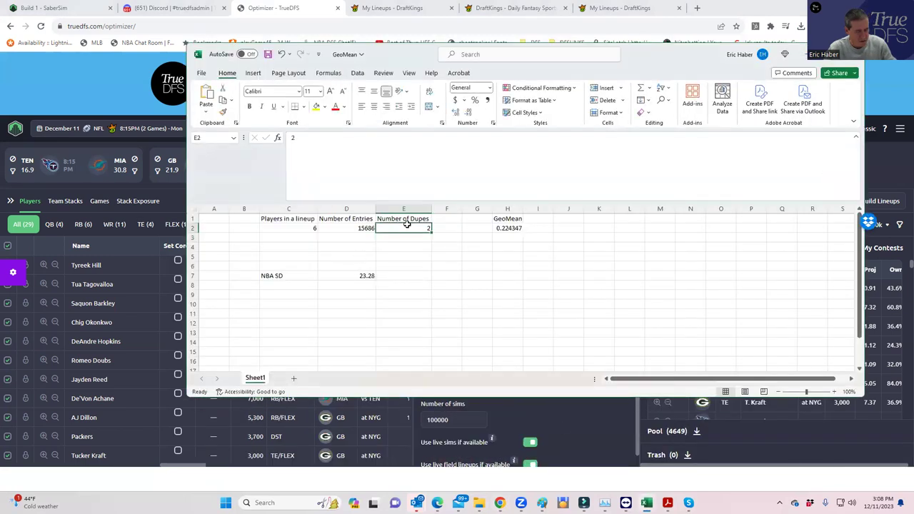
text(88000)
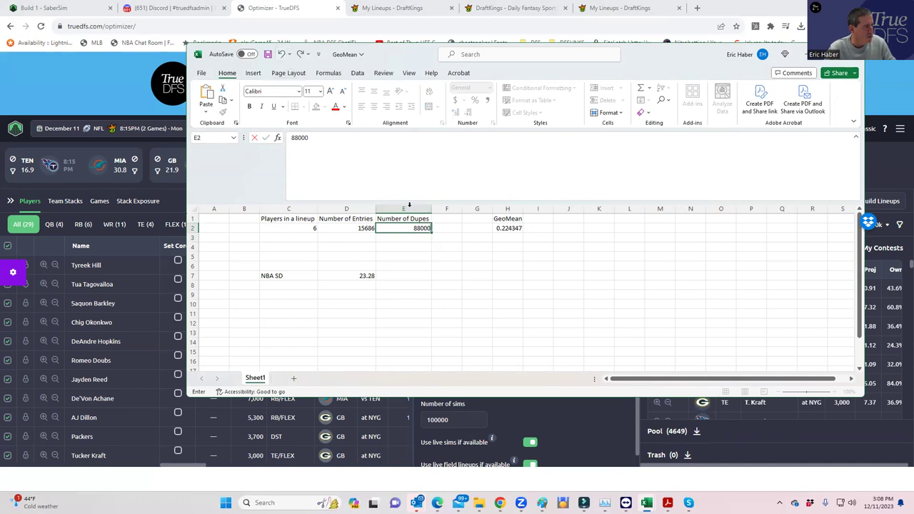
text(3)
click(426, 257)
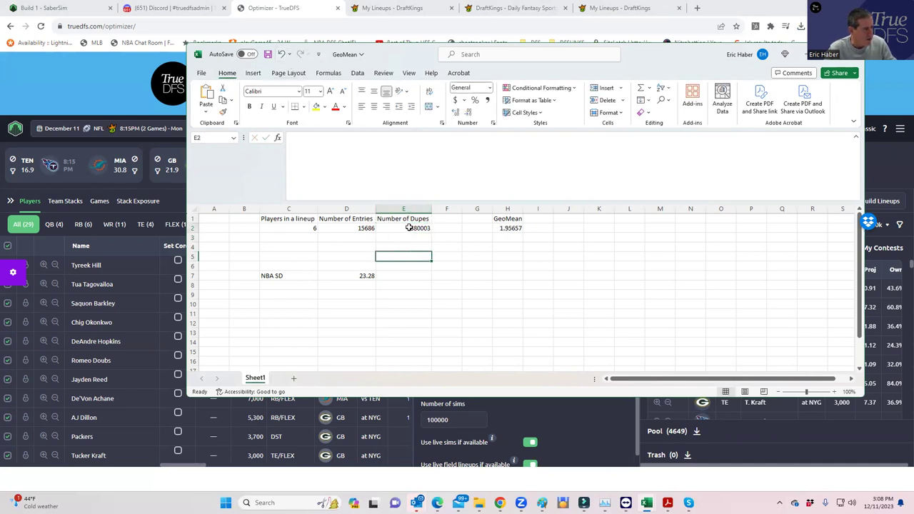
click(412, 228)
text(3)
click(416, 247)
click(355, 228)
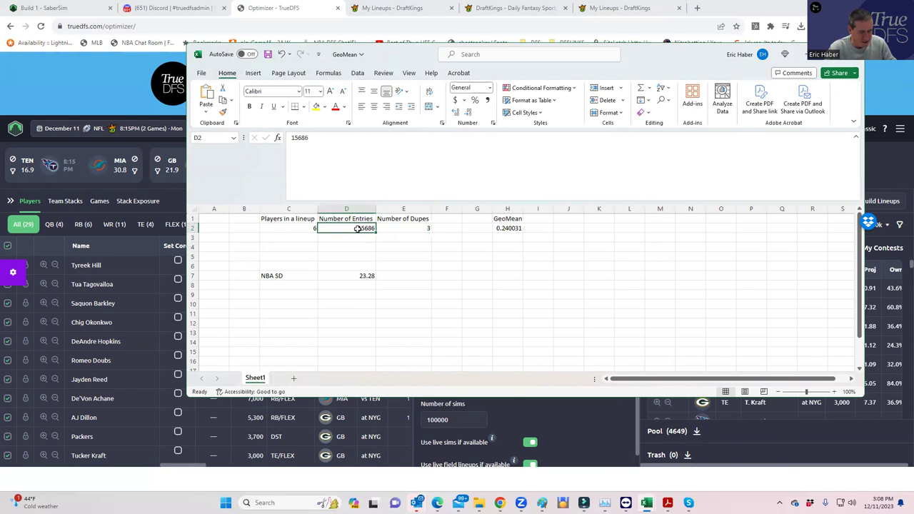
text(88000)
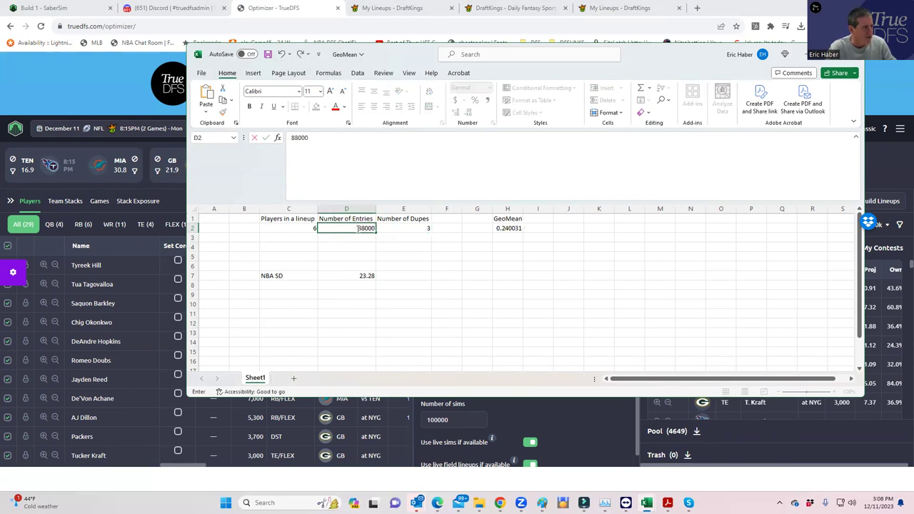
click(479, 282)
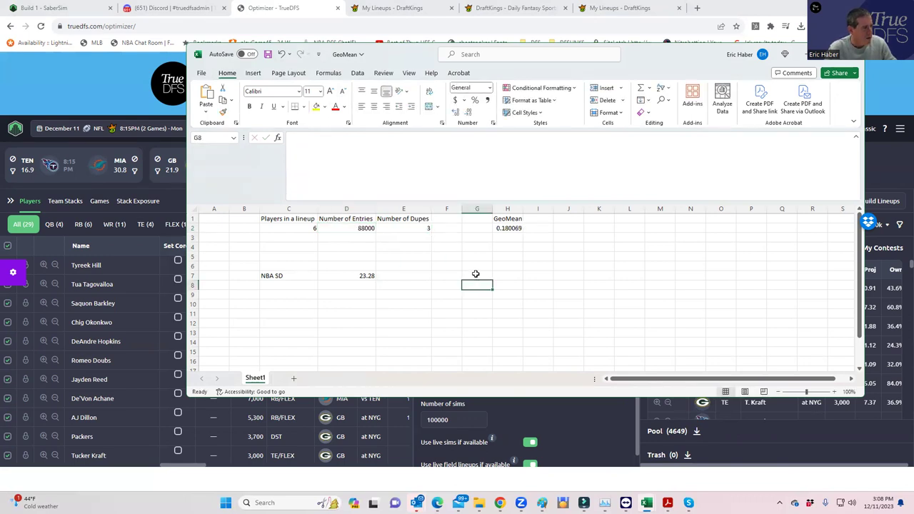
- Set C2 players to 9 and E2 dupes to 1, confirm GeoMean 0.282236, then minimize Excel
click(503, 228)
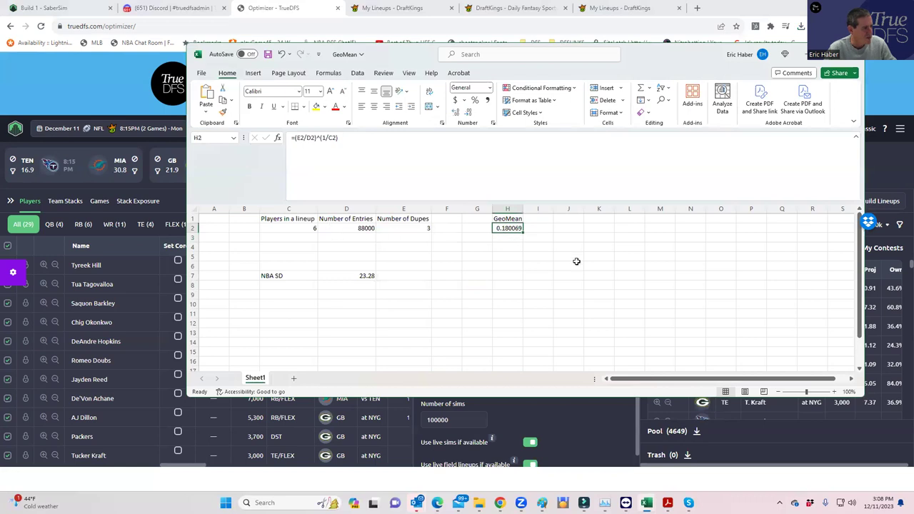
click(308, 226)
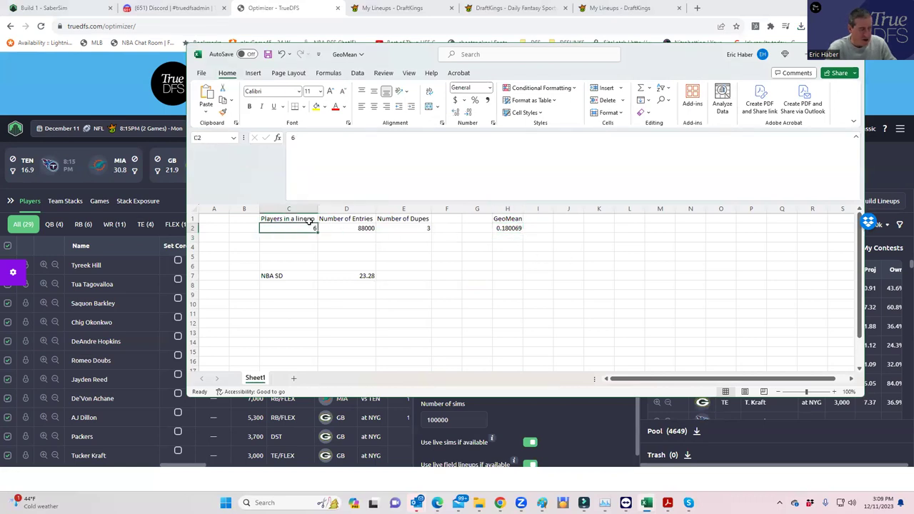
text(9)
click(430, 274)
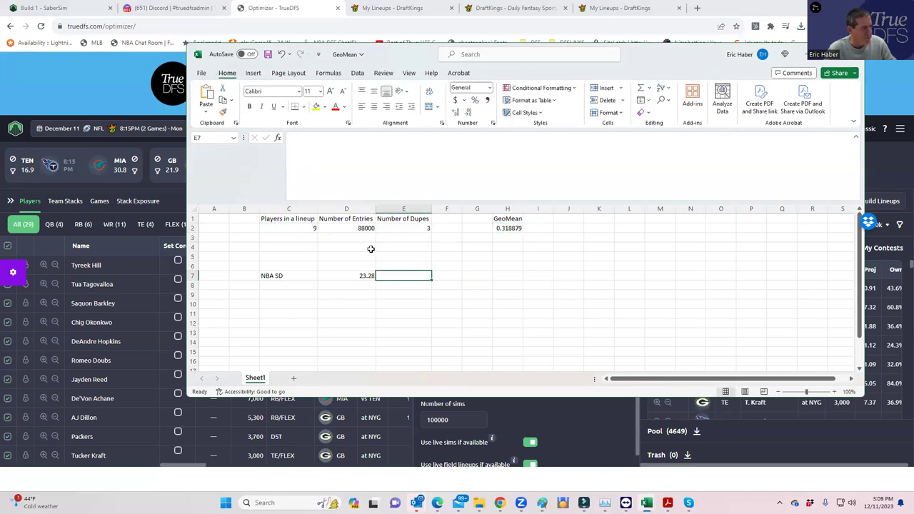
click(411, 230)
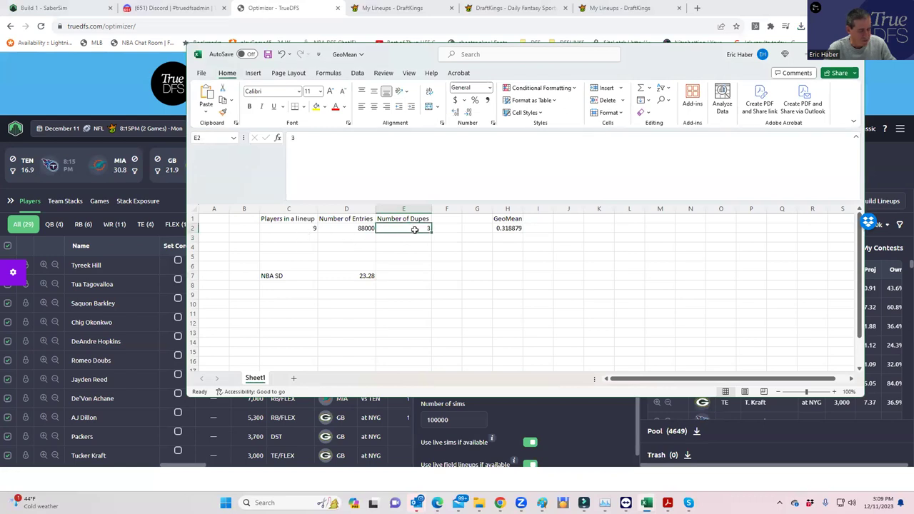
text(1)
click(446, 246)
click(507, 228)
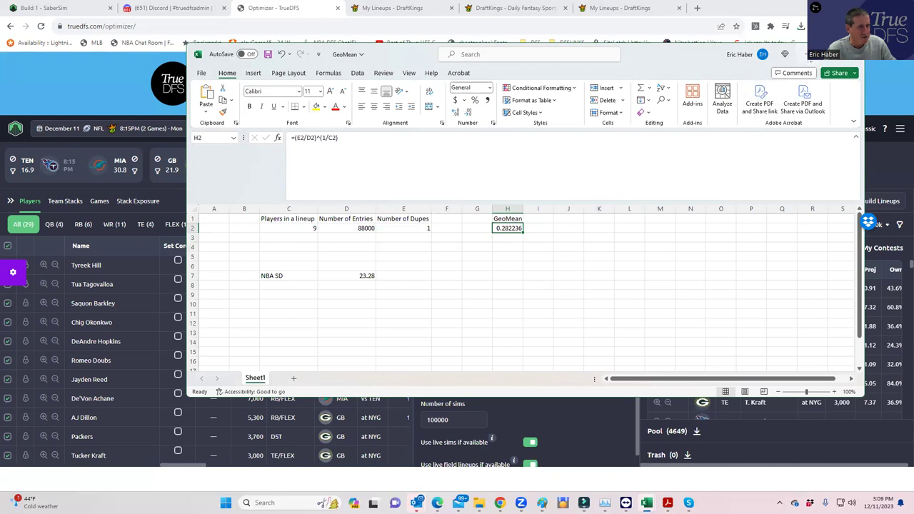
click(807, 54)
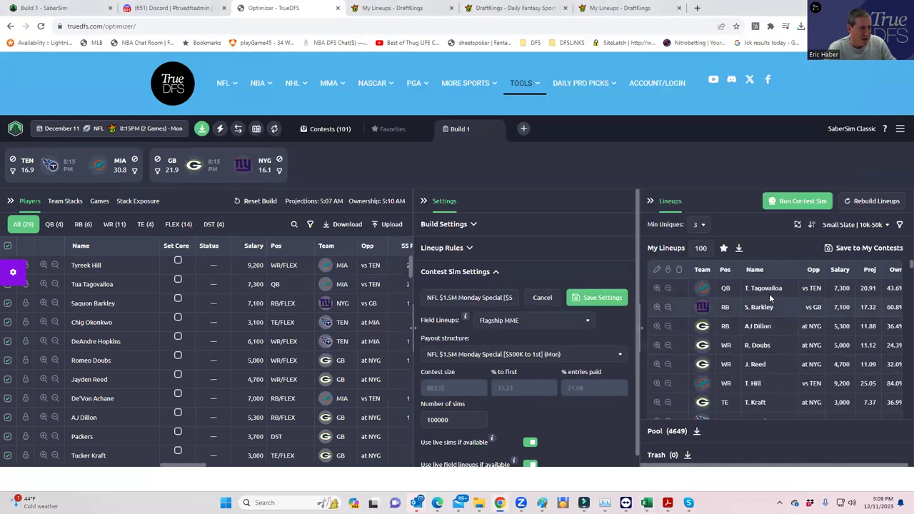
- Add a pool filter for My Metric less than 28 and review the 91 remaining lineups
click(898, 224)
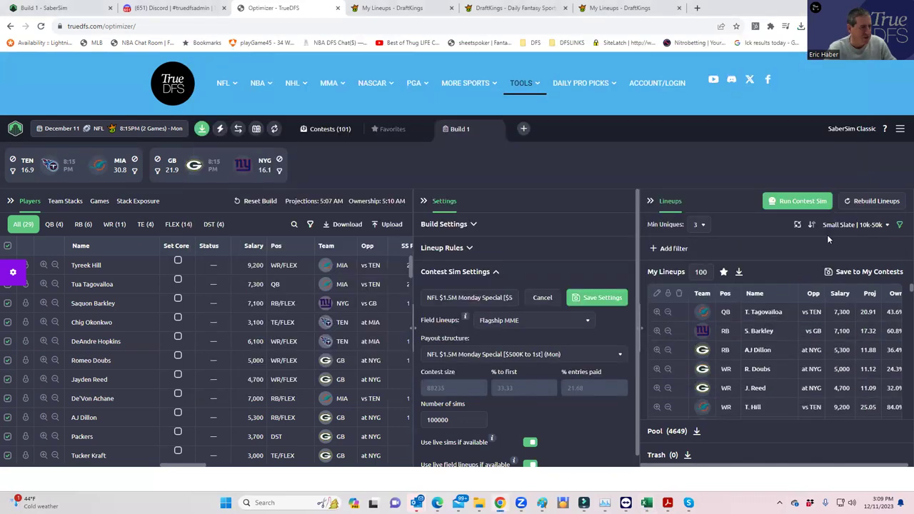
click(665, 248)
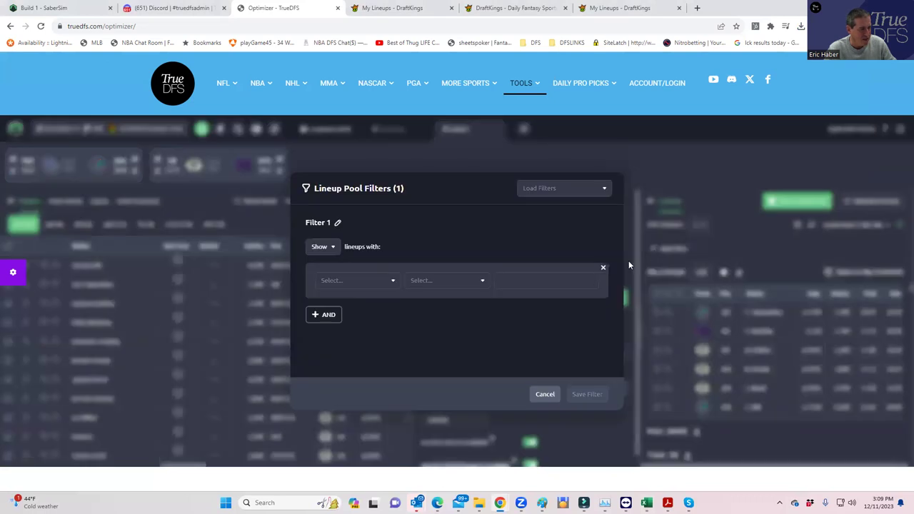
click(379, 279)
click(346, 389)
click(459, 285)
click(432, 322)
click(512, 284)
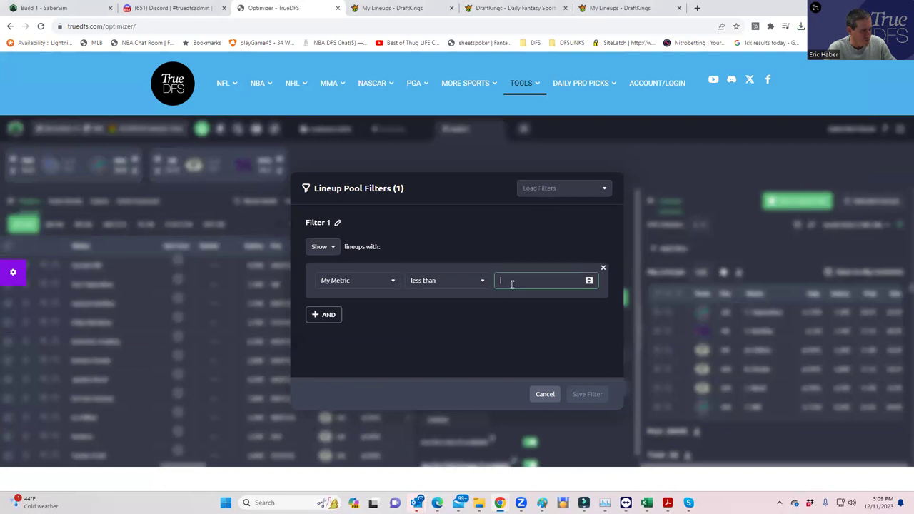
text(28)
click(576, 391)
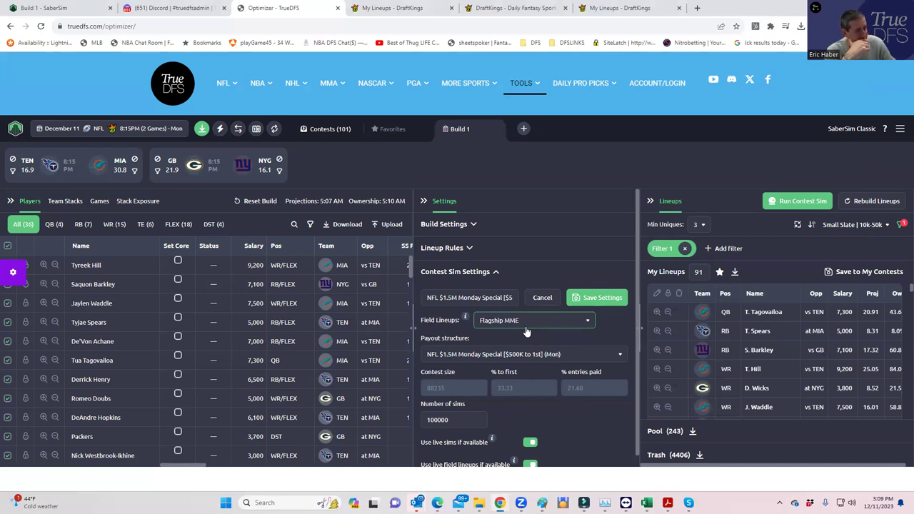
scroll(782, 375, down, 2)
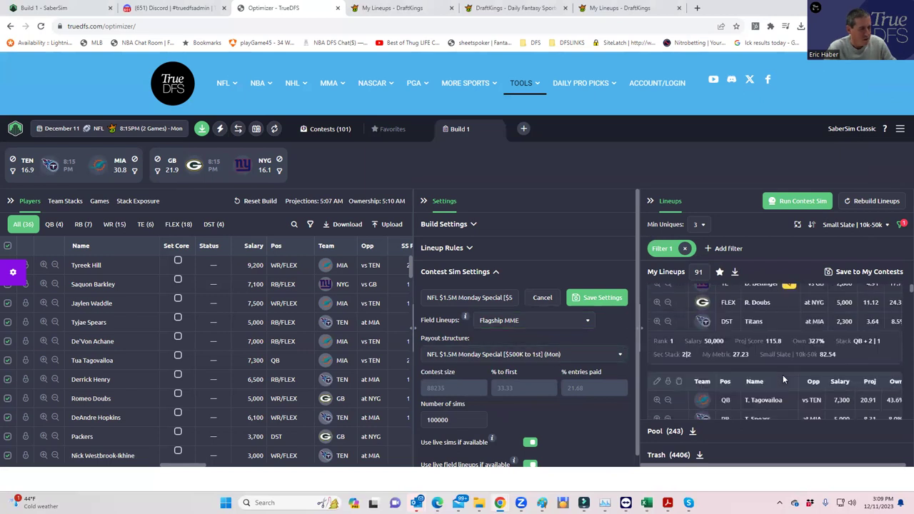
scroll(781, 370, down, 2)
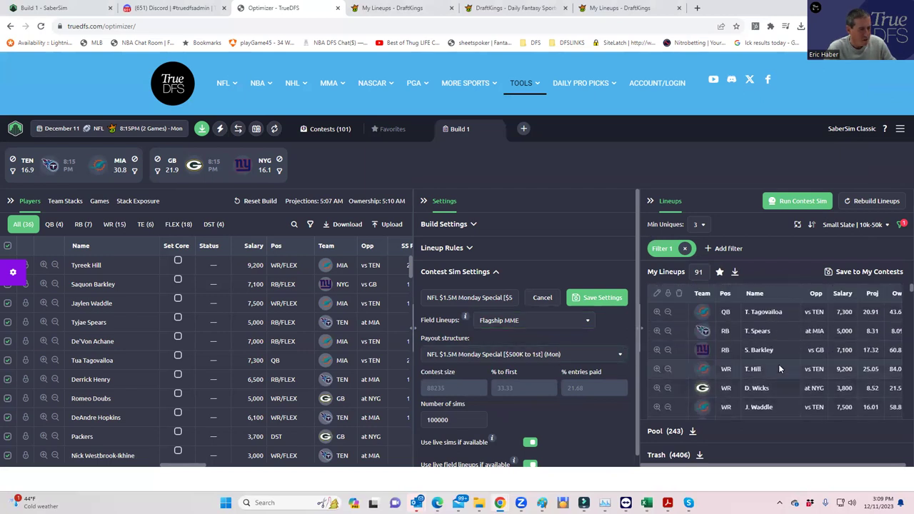
- Replace Filter 1 with a new pool filter keeping My Metric less than 29
click(685, 250)
click(650, 248)
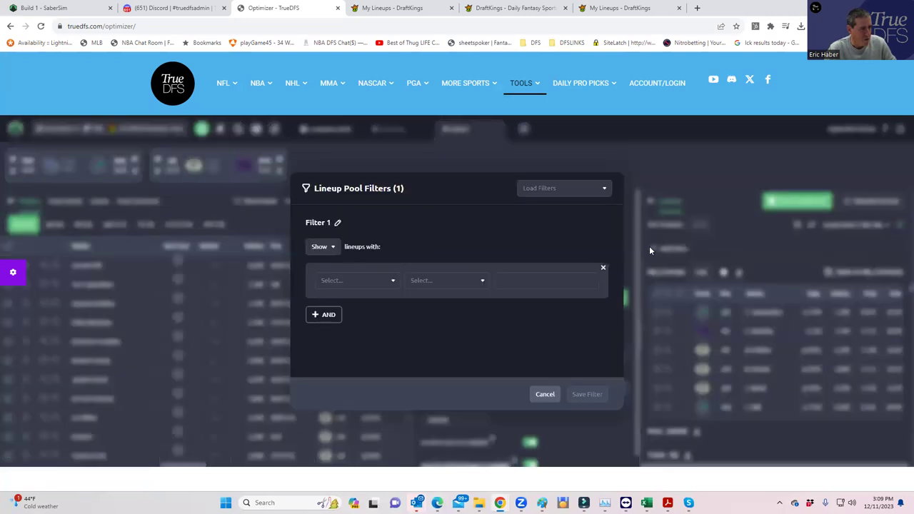
click(356, 279)
click(368, 305)
click(375, 280)
click(352, 388)
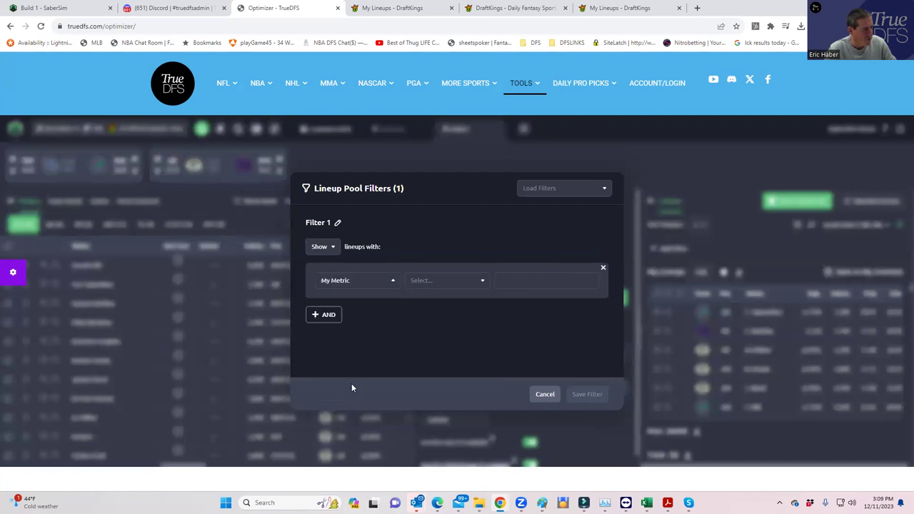
click(441, 285)
click(436, 320)
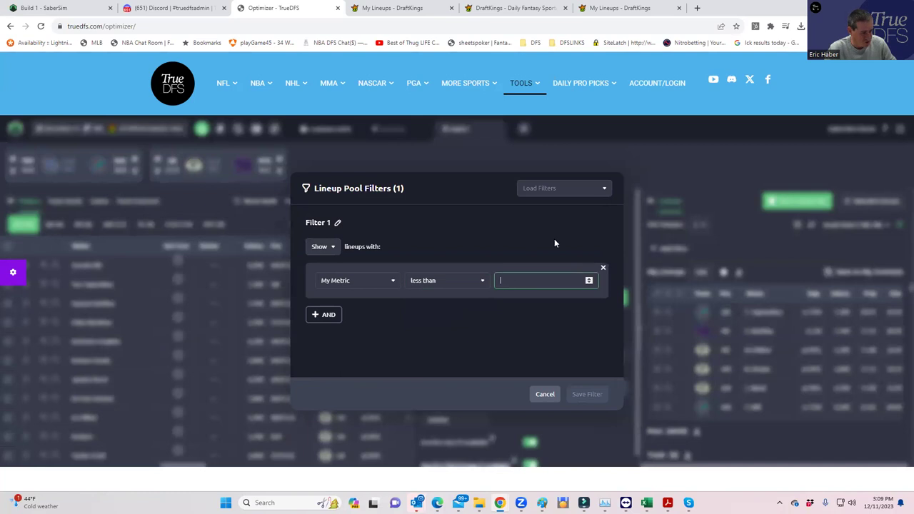
text(29)
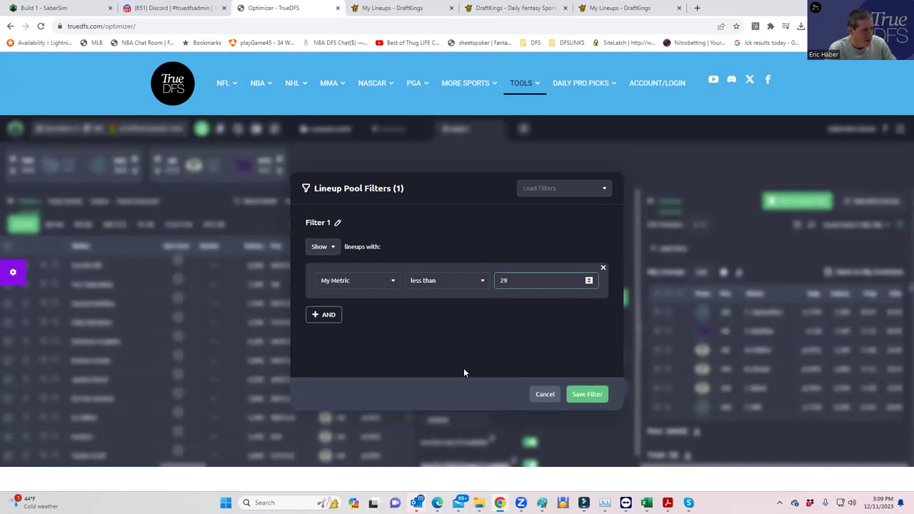
click(587, 394)
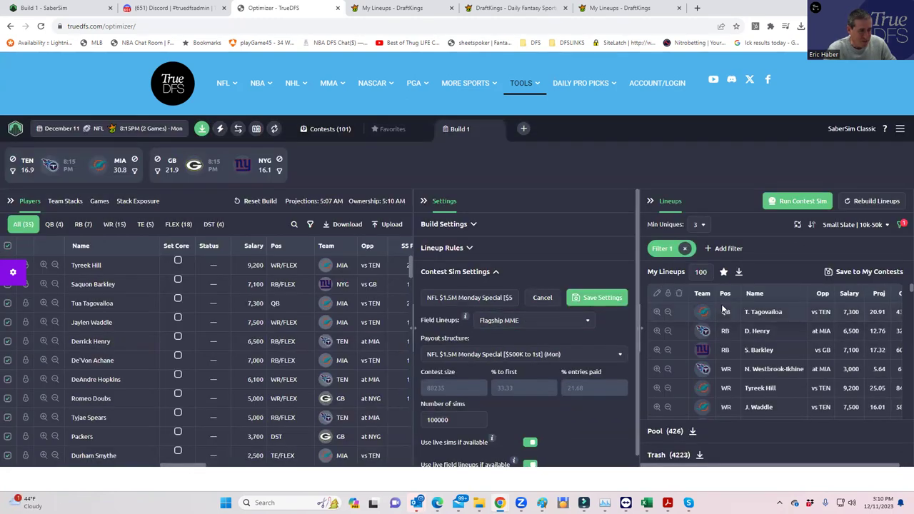
- Save the 100 lineups to the NFL $1.5M Monday Special contest and close the dialog
scroll(805, 365, down, 3)
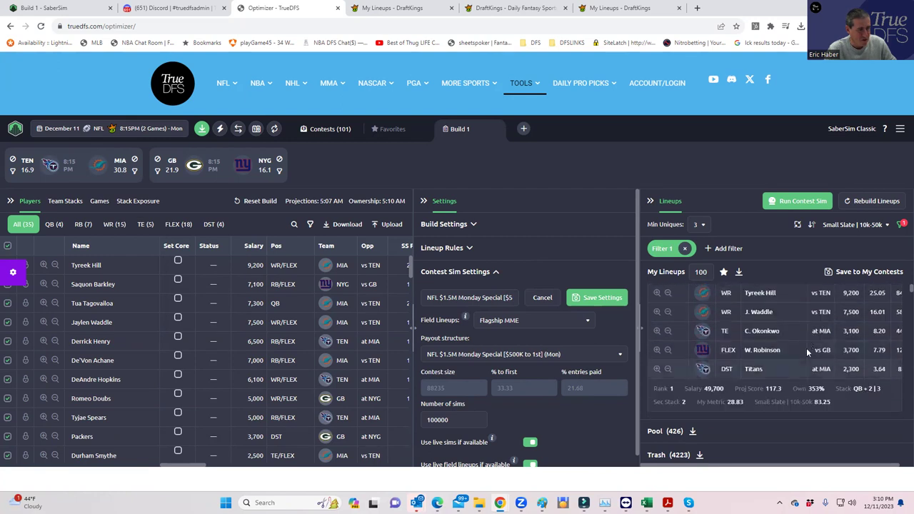
click(831, 273)
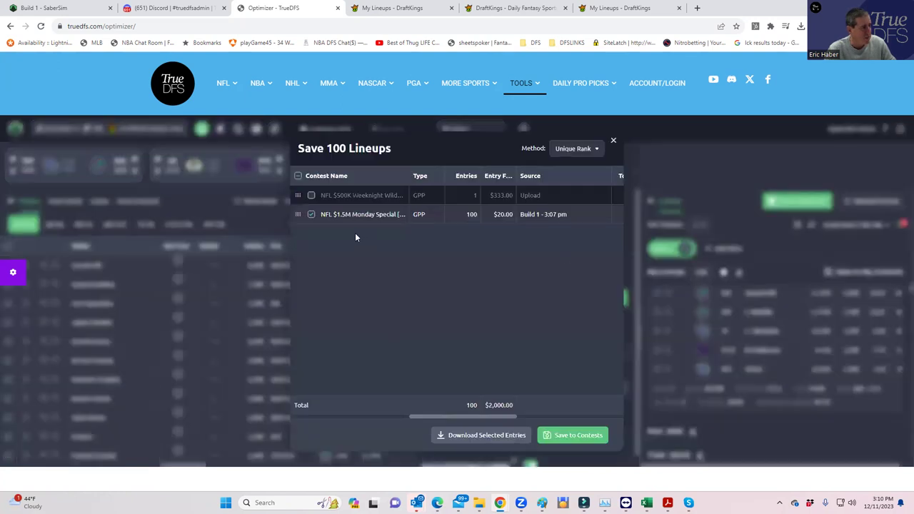
click(580, 435)
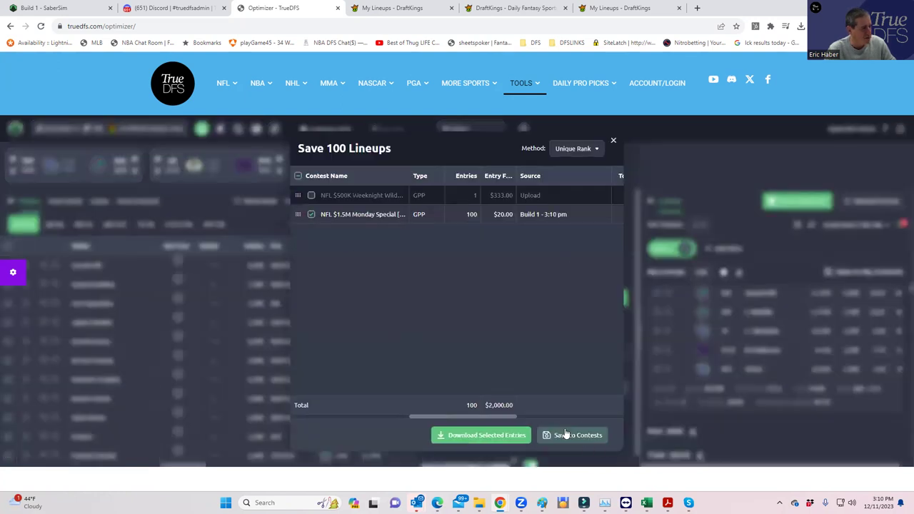
click(613, 142)
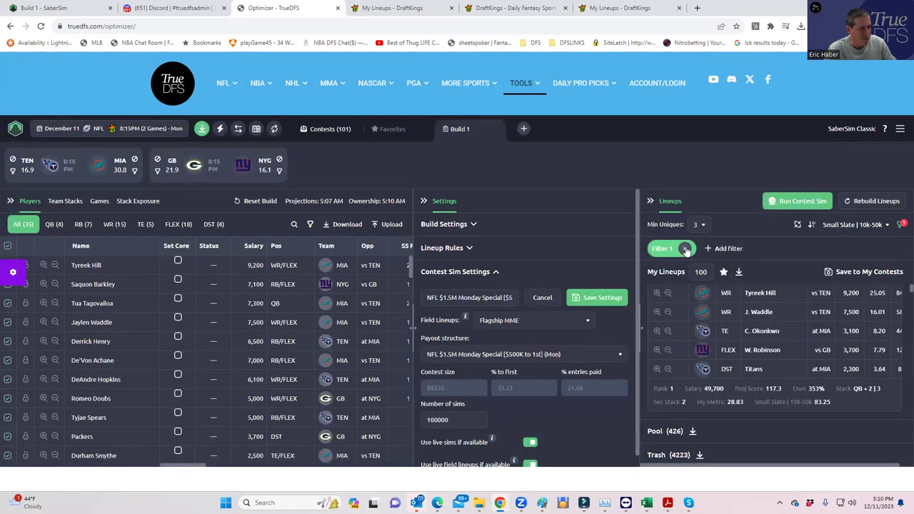
- Remove the pool filter and run the contest sim to get Sim ROI for each lineup
click(685, 249)
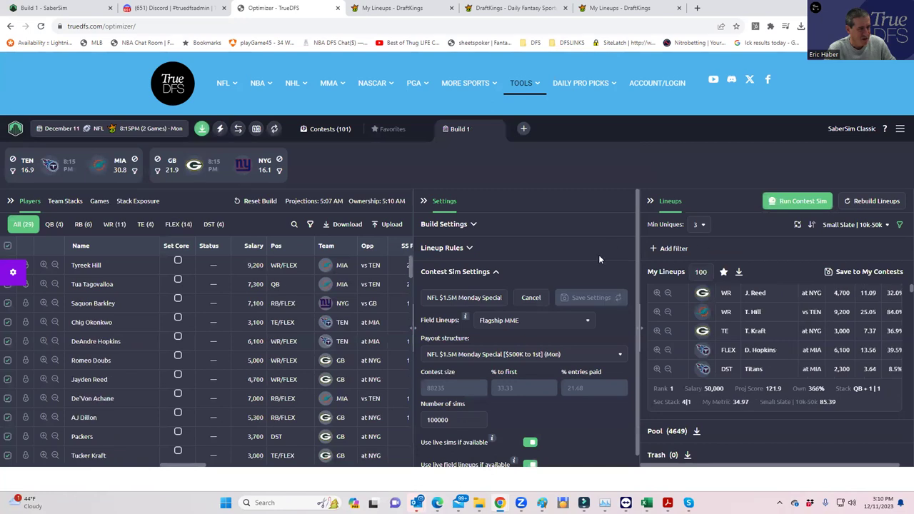
click(785, 203)
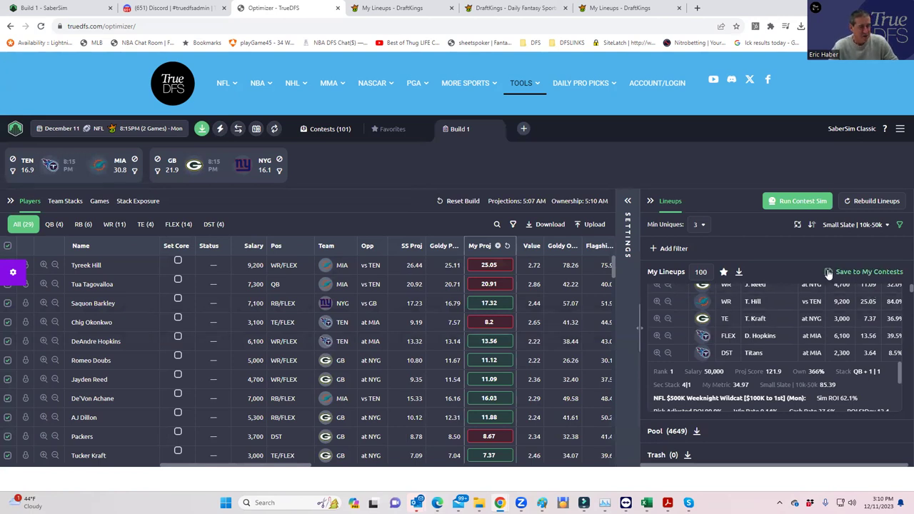
- Sort lineups by NFL $1.5M Monday Special RAROI, putting the 1,010.1% ROI lineup on top
click(853, 224)
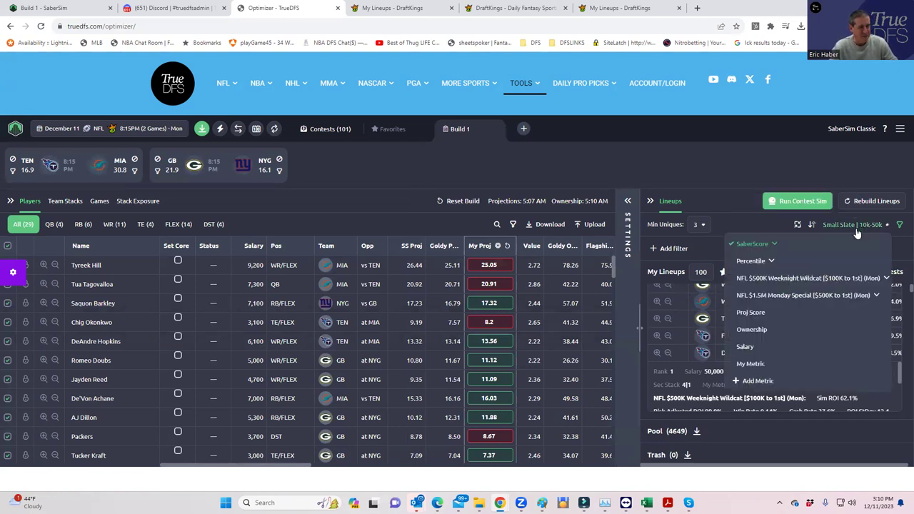
click(814, 295)
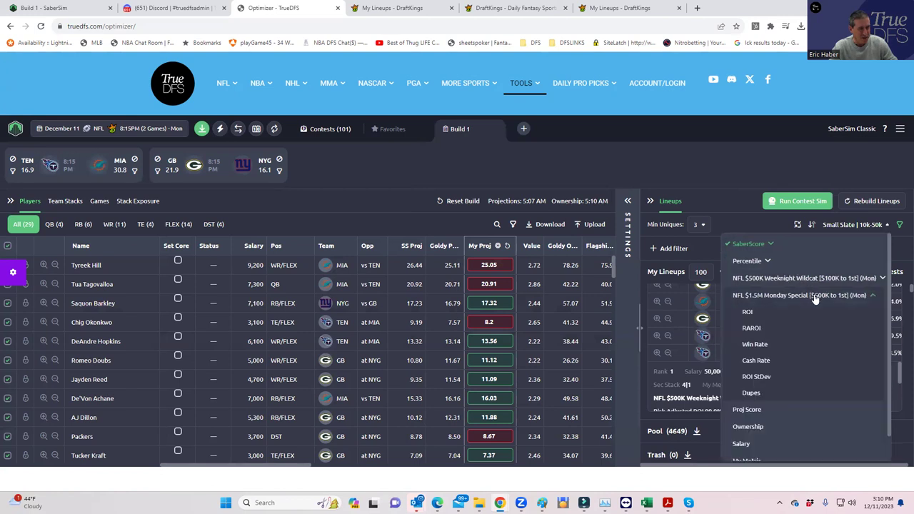
click(746, 311)
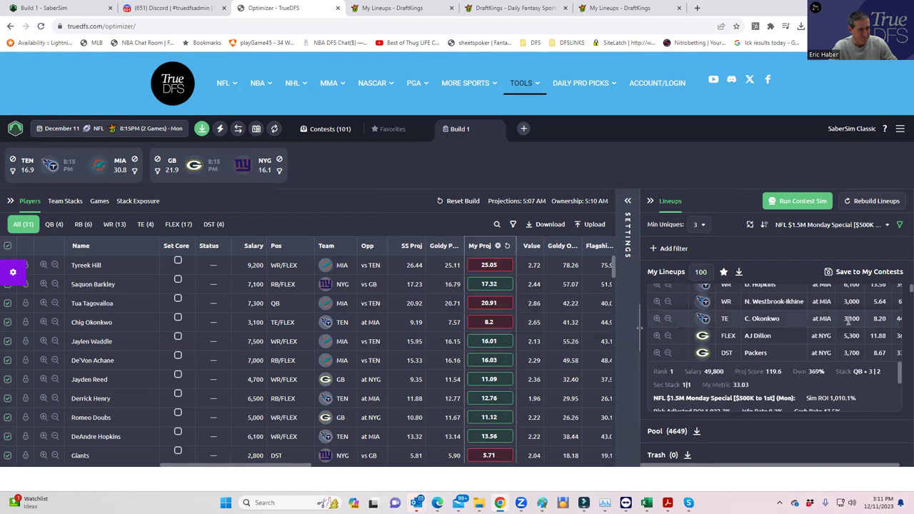
scroll(856, 314, up, 3)
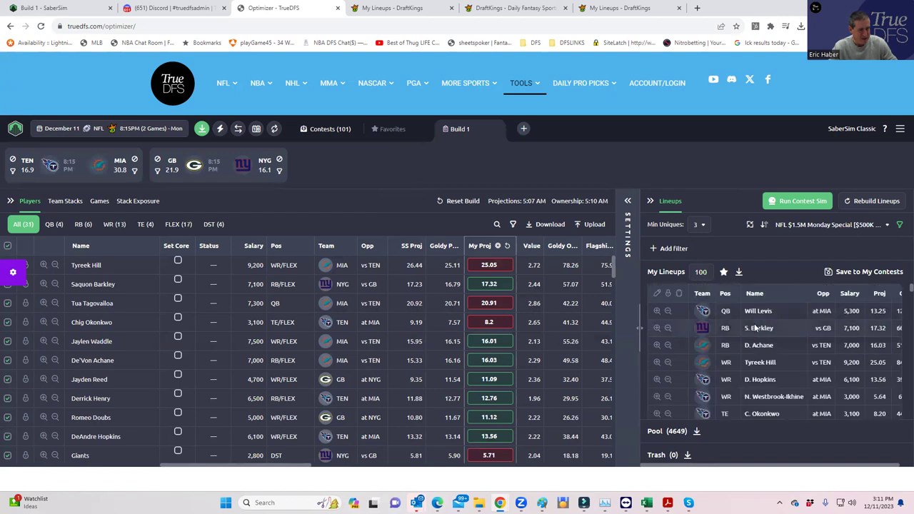
scroll(755, 336, down, 2)
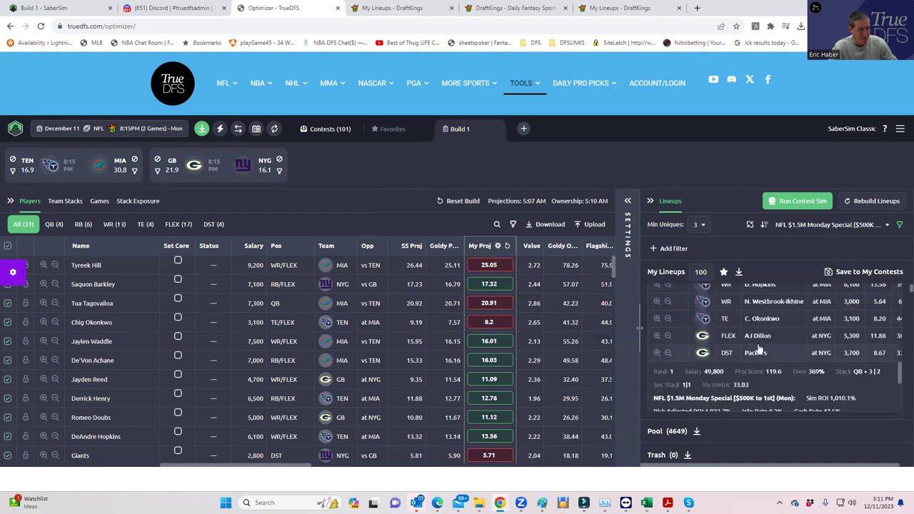
scroll(758, 342, up, 2)
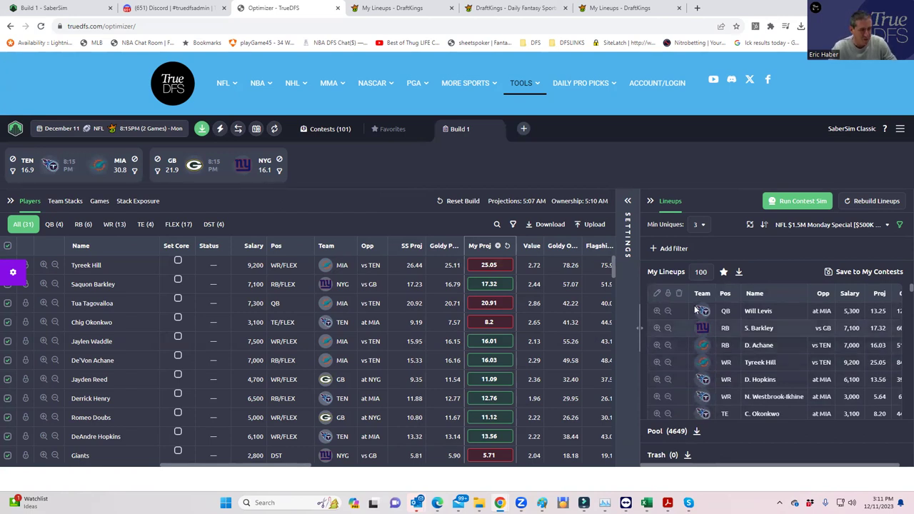
- Add a pool filter keeping lineups with My Metric less than 28
click(654, 249)
click(381, 283)
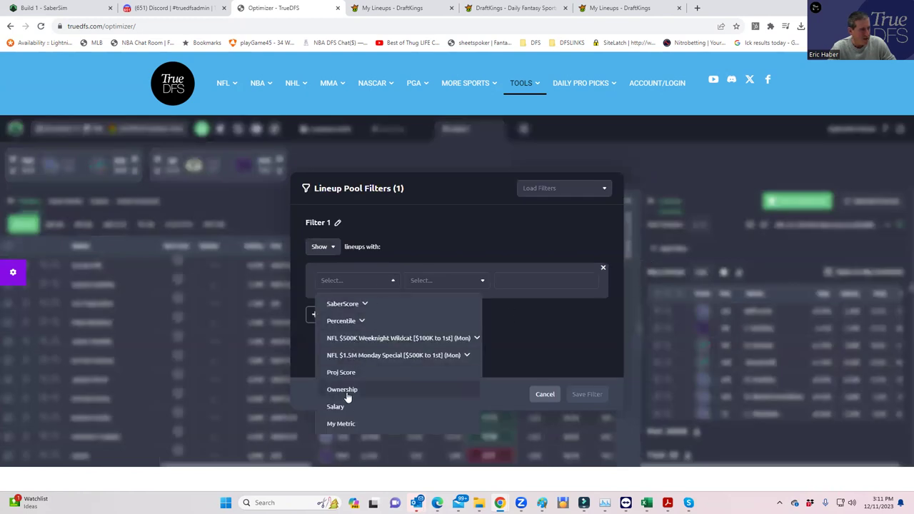
click(342, 423)
click(448, 281)
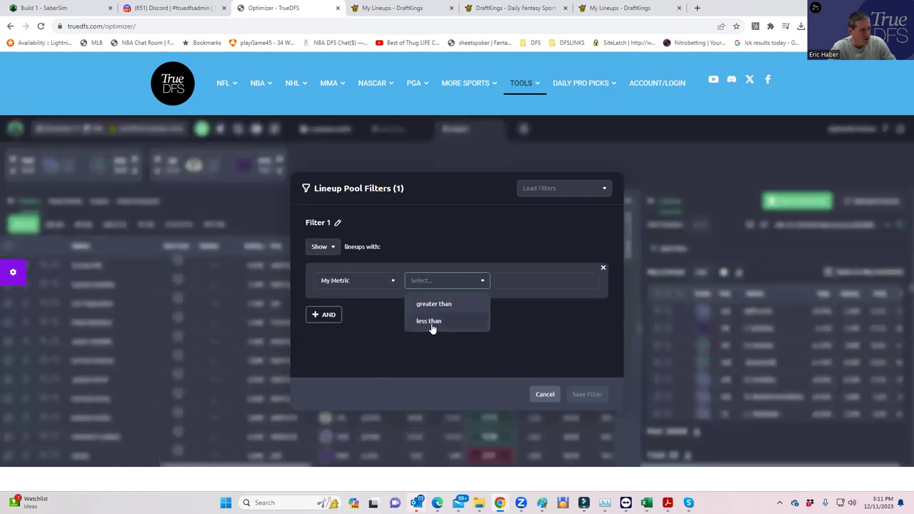
click(430, 322)
click(516, 279)
text(2)
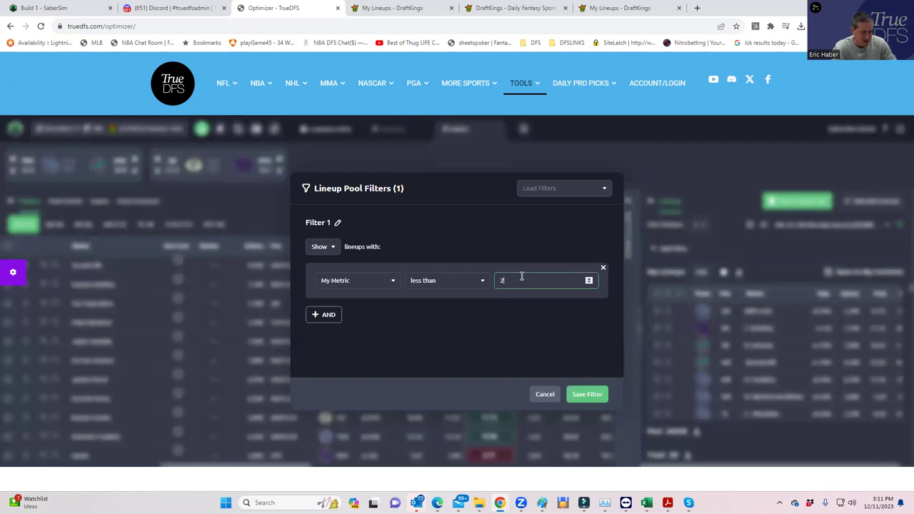
text(8)
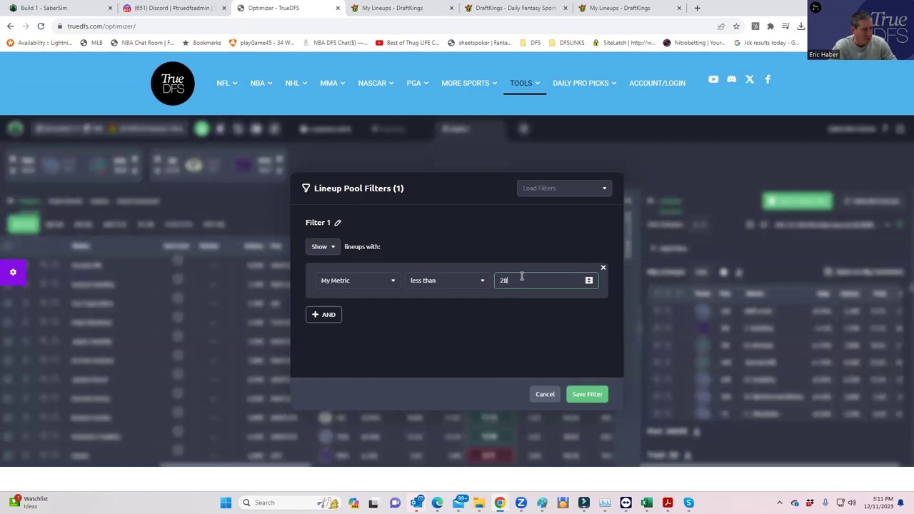
click(581, 394)
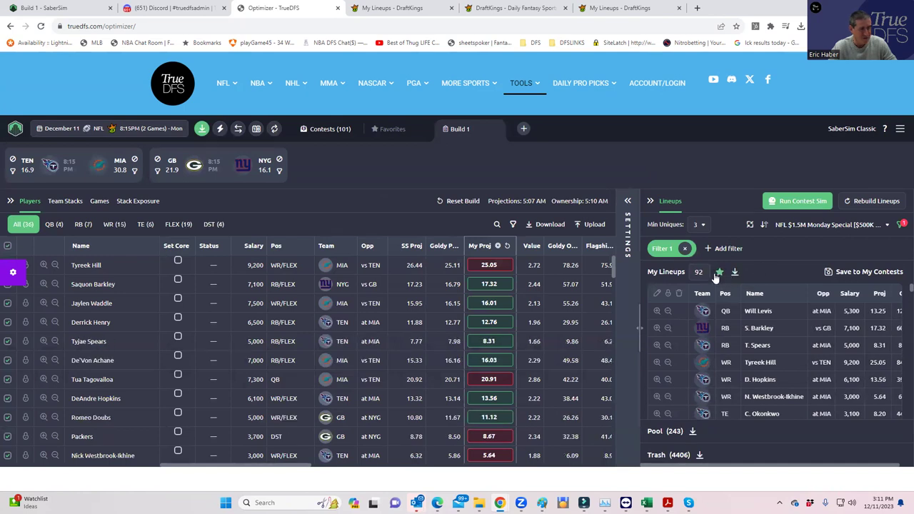
- Replace it with a My Metric less than 29 filter and review the 426 remaining lineups
click(686, 250)
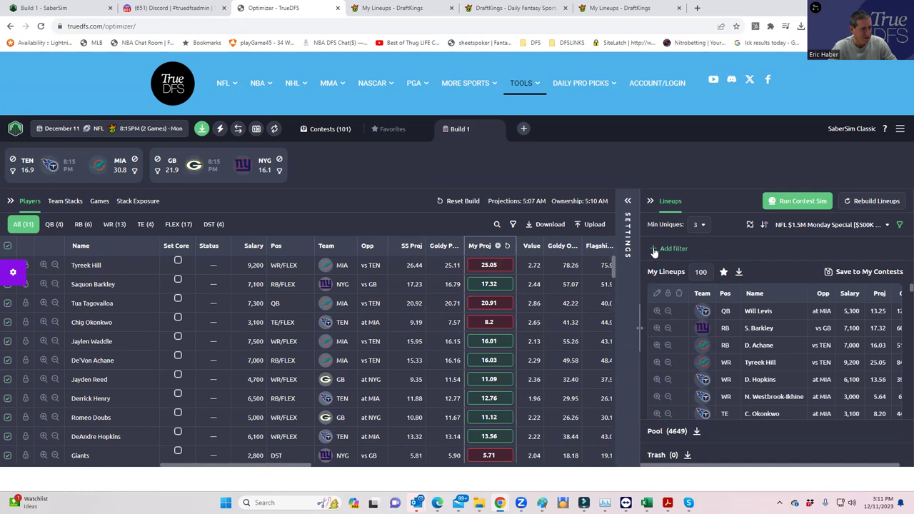
click(654, 250)
click(375, 281)
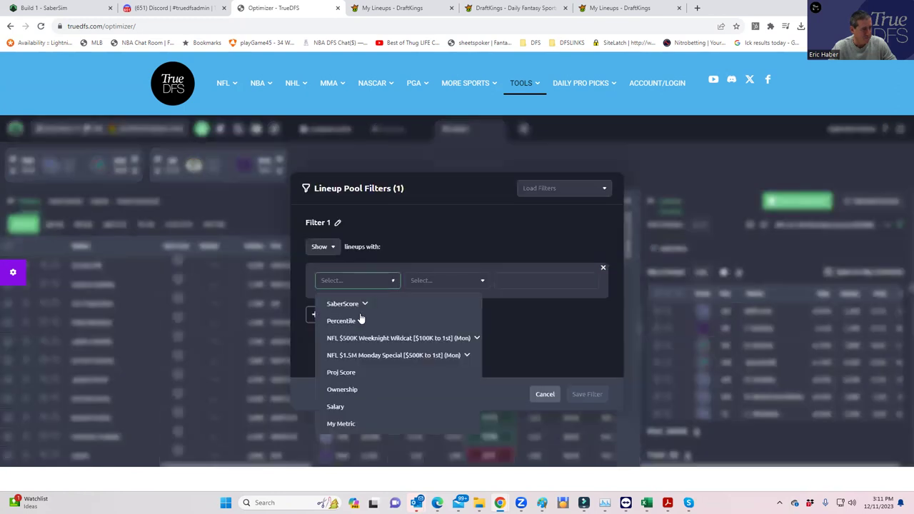
click(347, 421)
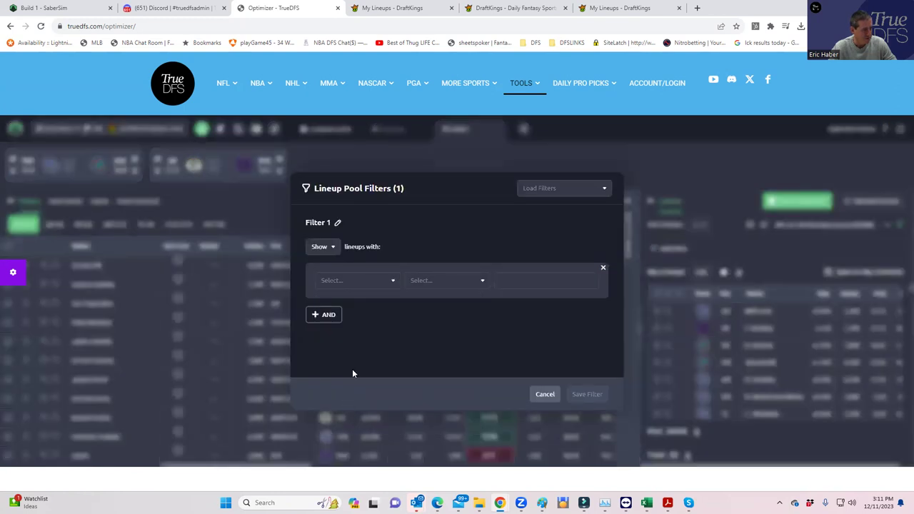
click(376, 282)
click(348, 423)
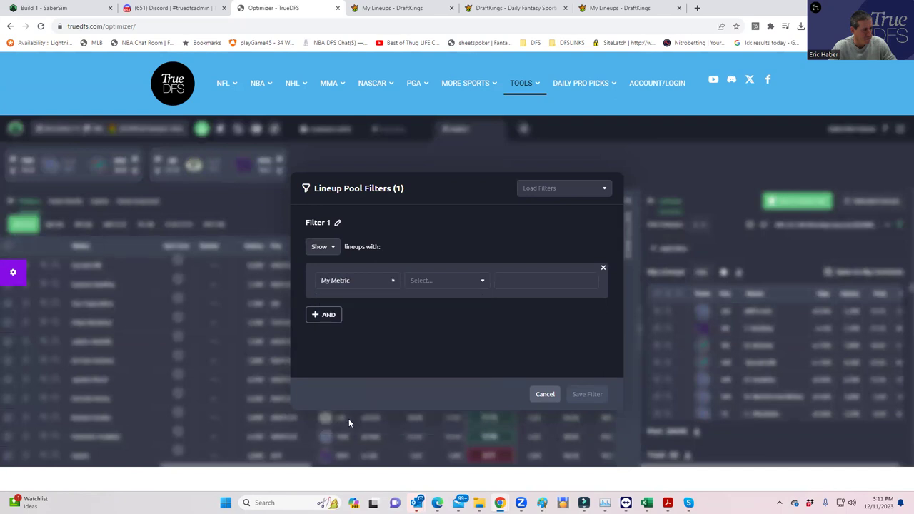
click(445, 280)
click(436, 319)
click(512, 282)
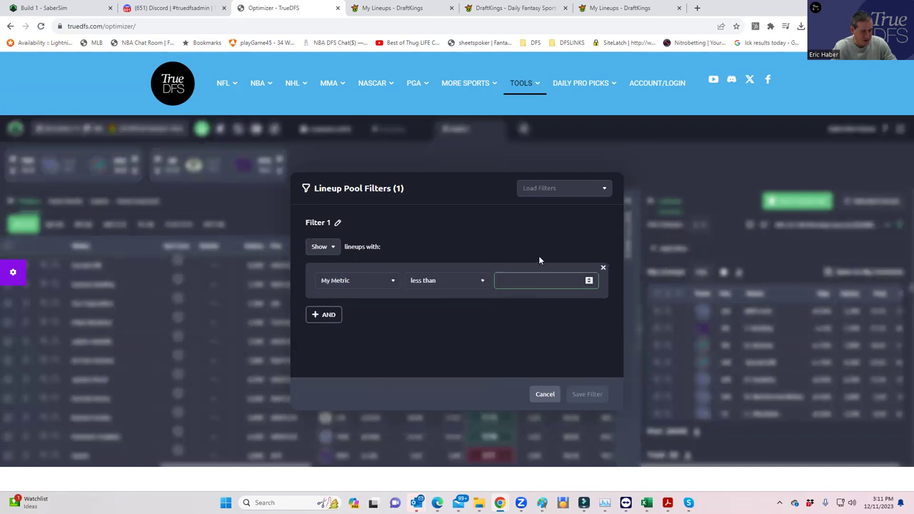
text(29)
click(584, 397)
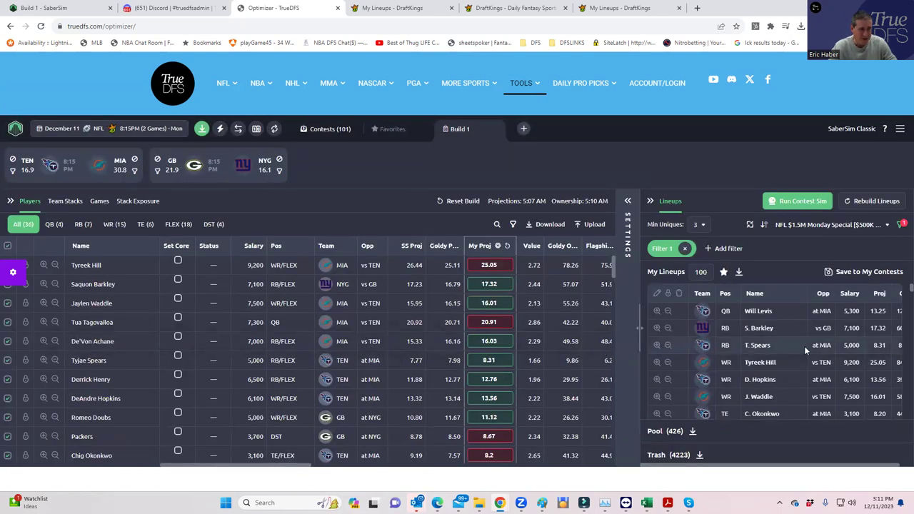
scroll(803, 348, down, 5)
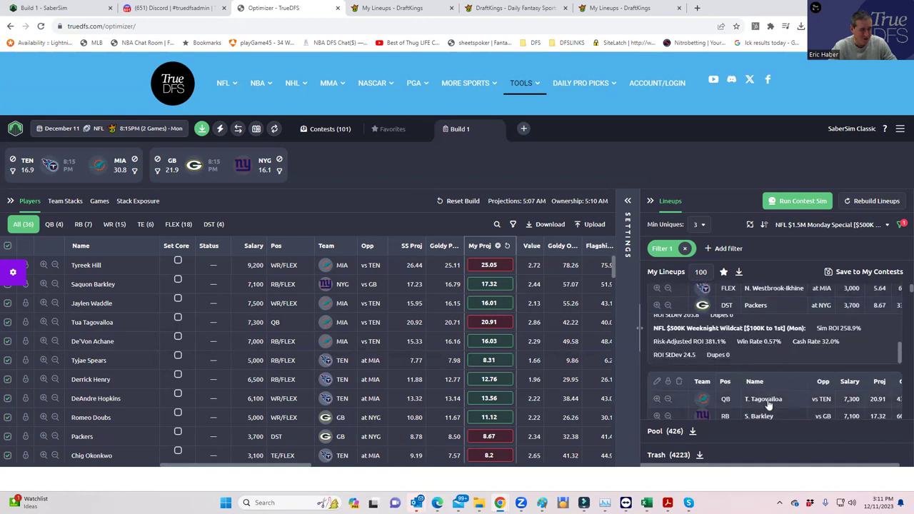
scroll(768, 404, down, 3)
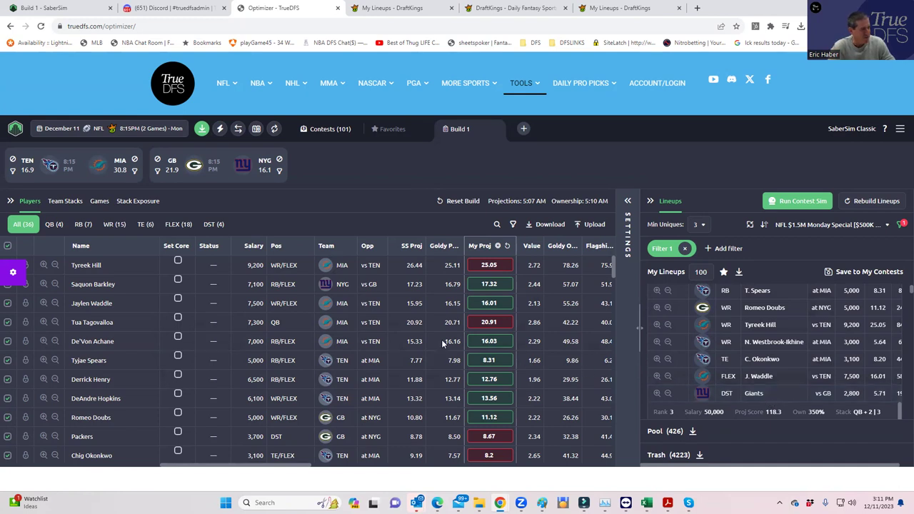
scroll(798, 324, up, 5)
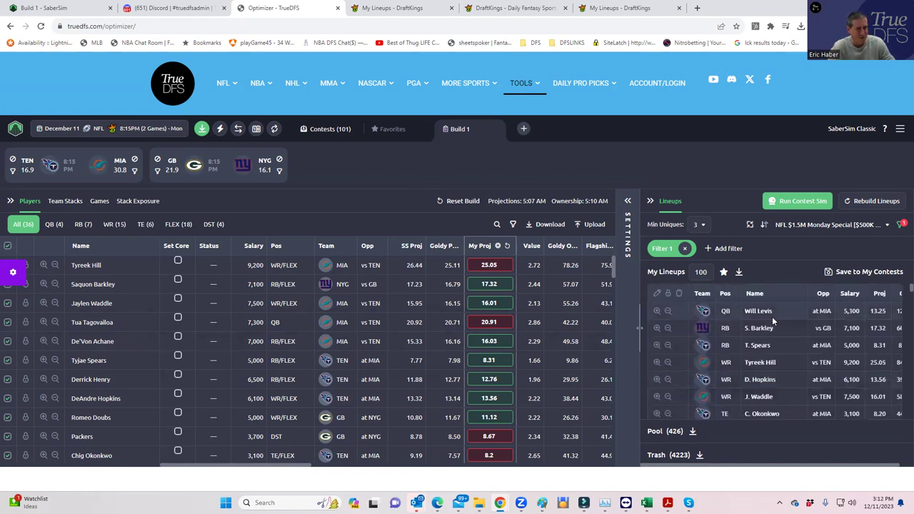
- Re-save the 100 filtered lineups to NFL $1.5M Monday Special entries and close the dialog
click(828, 272)
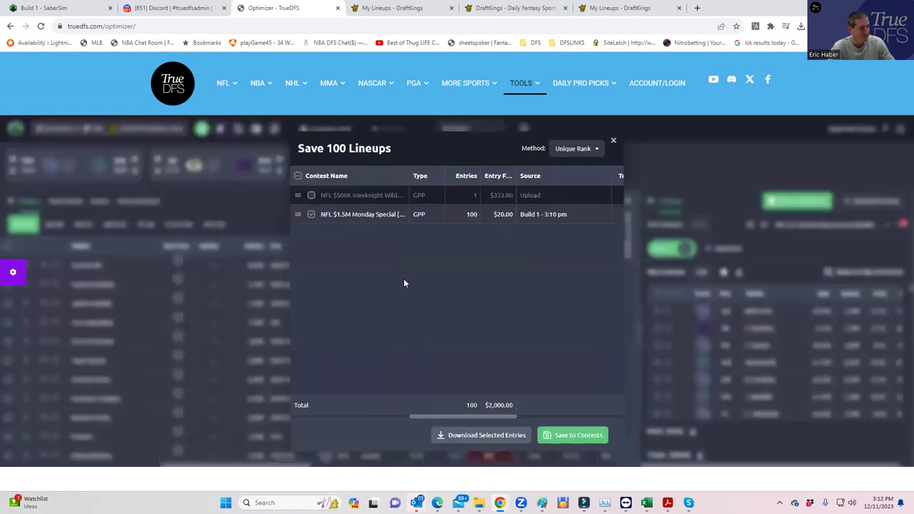
click(567, 434)
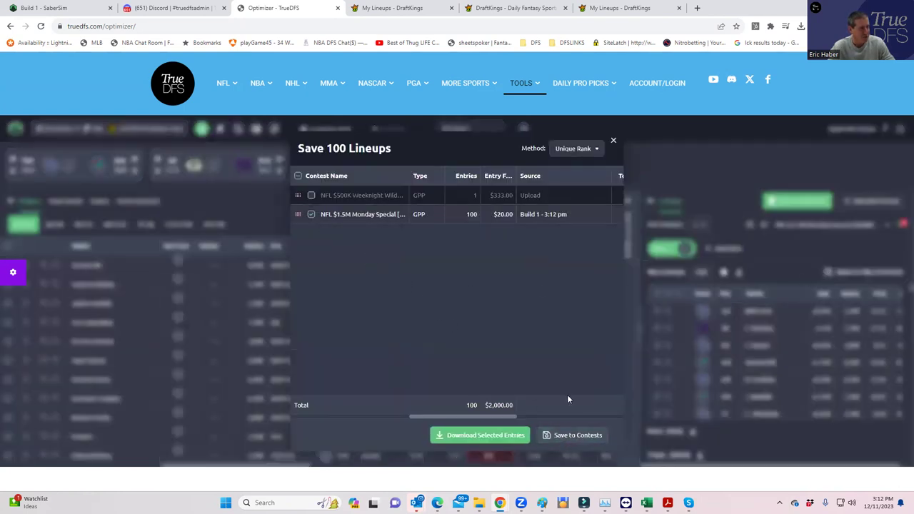
click(613, 140)
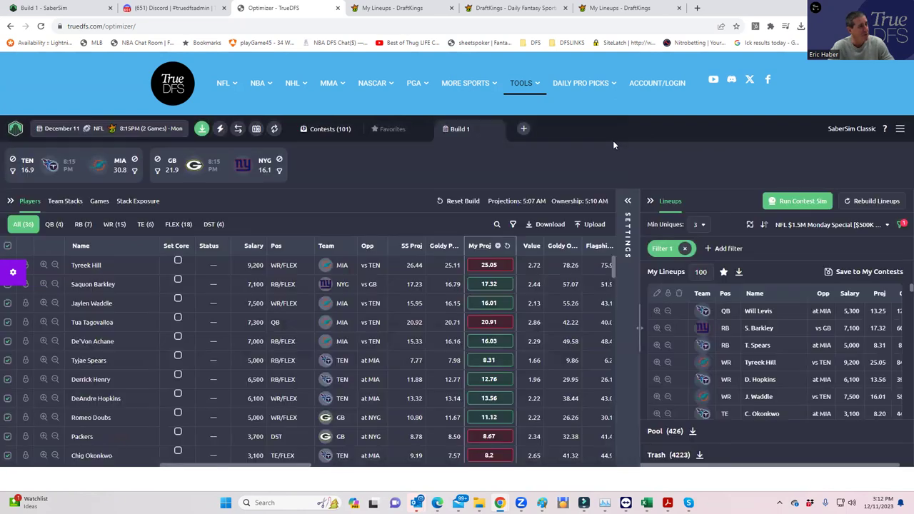
click(685, 249)
click(862, 224)
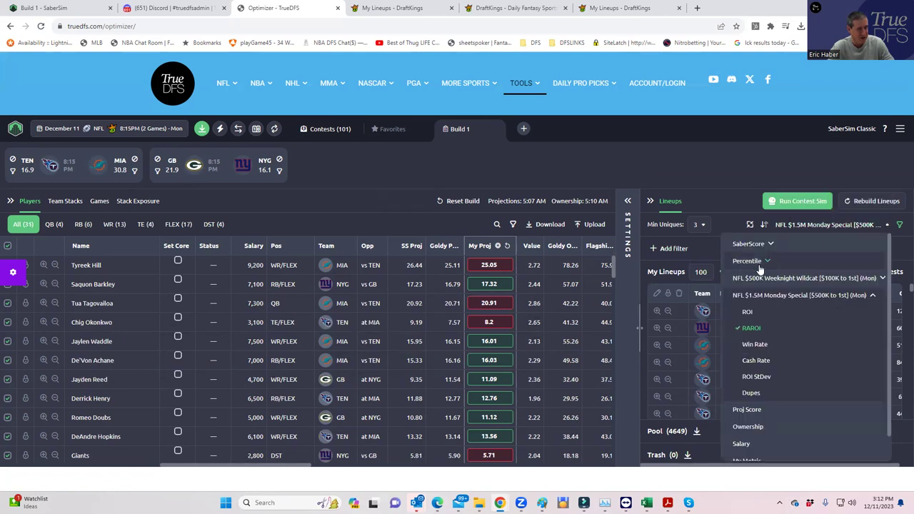
click(809, 278)
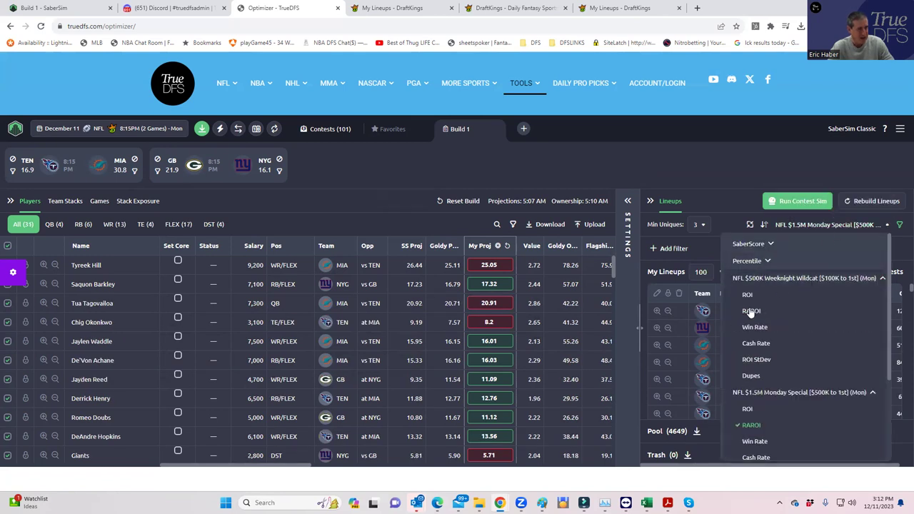
click(751, 311)
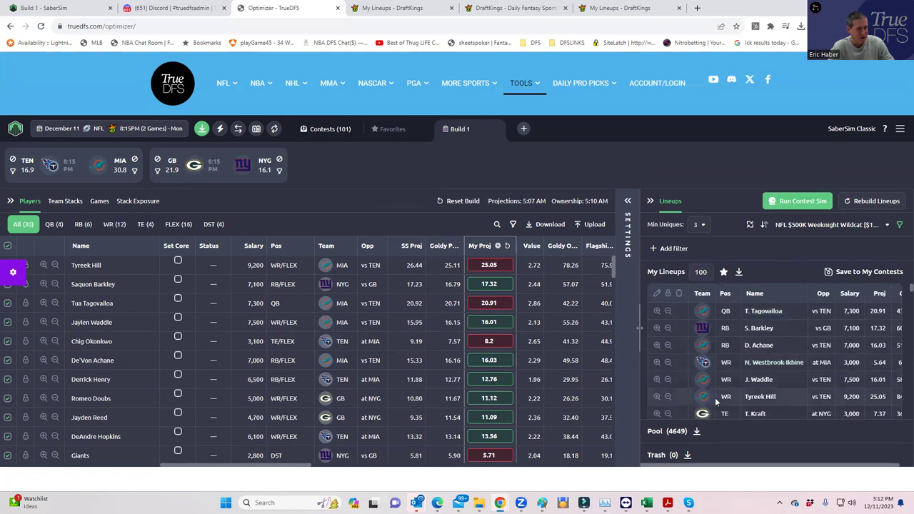
scroll(773, 360, down, 2)
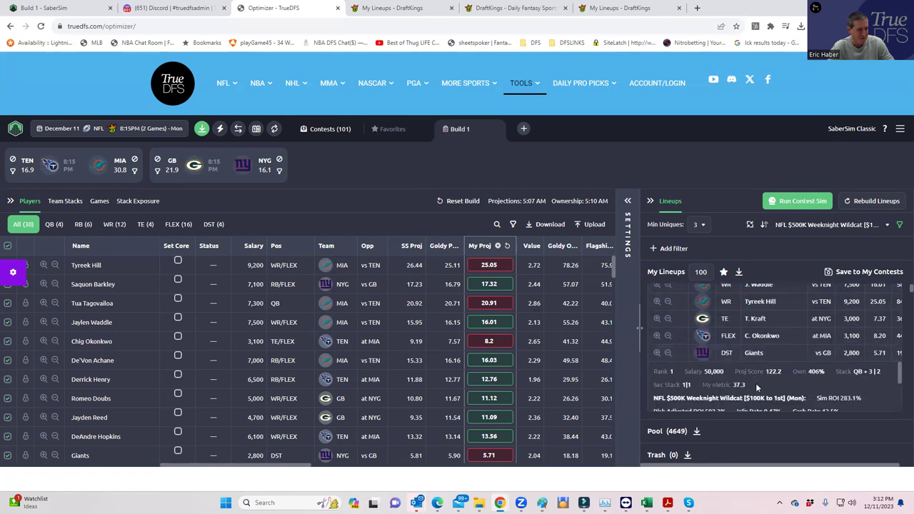
scroll(755, 383, up, 3)
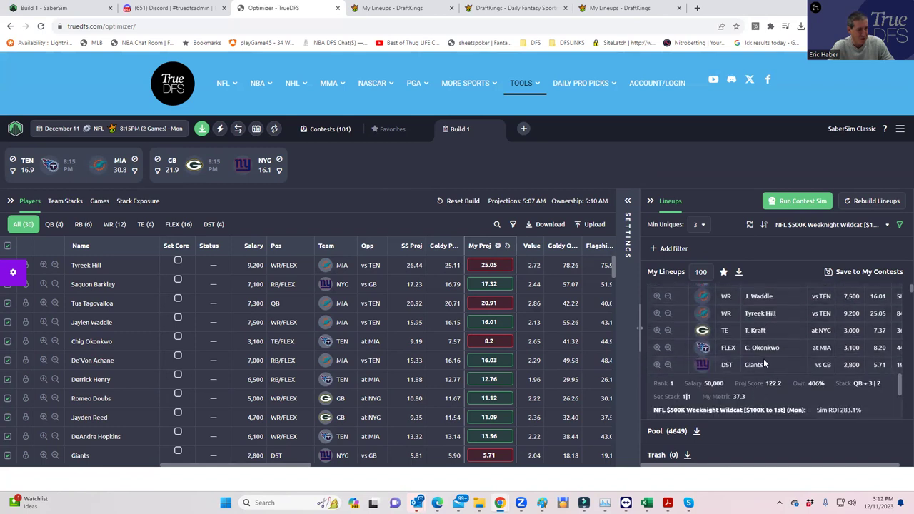
- Open the build settings and look over the payout structures and sort options, leaving them unchanged
click(629, 226)
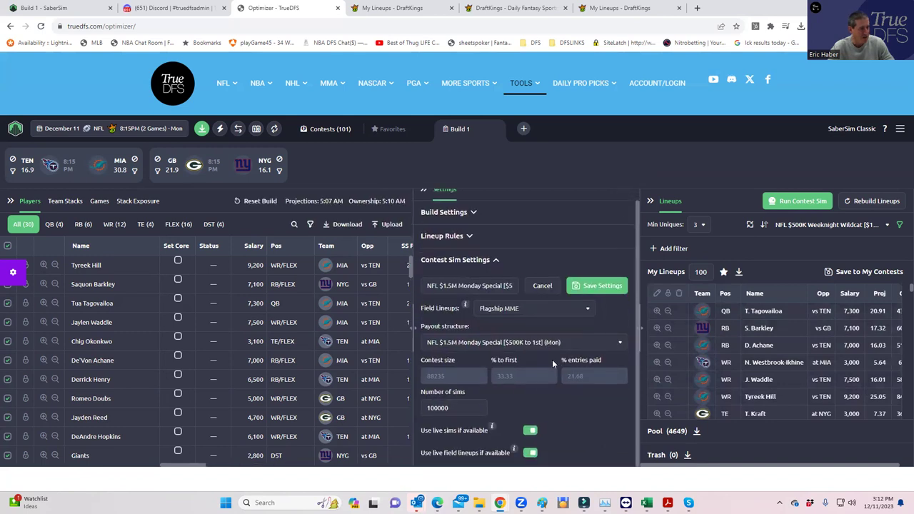
click(592, 344)
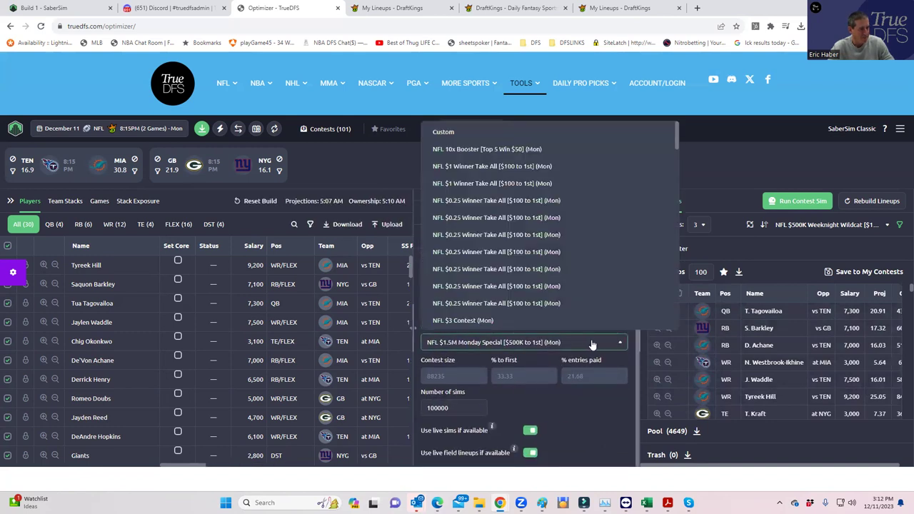
click(592, 343)
scroll(583, 402, up, 1)
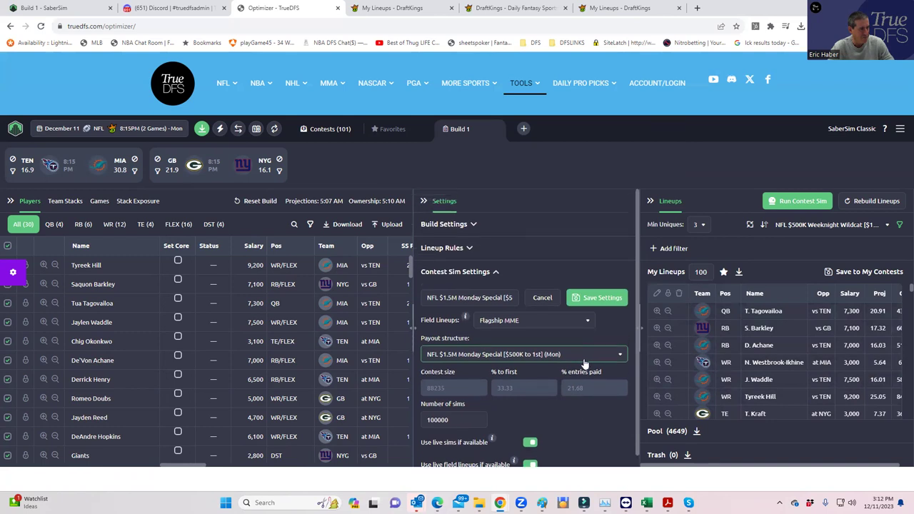
scroll(631, 384, down, 1)
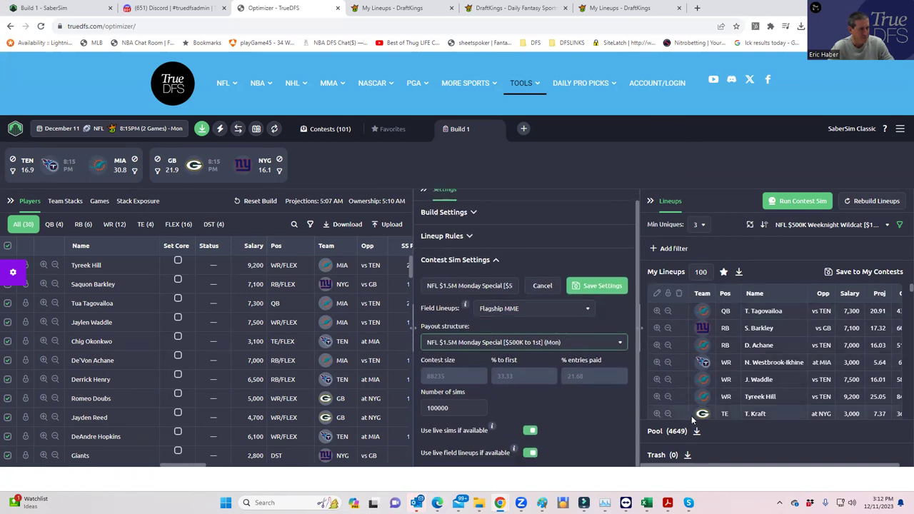
click(560, 342)
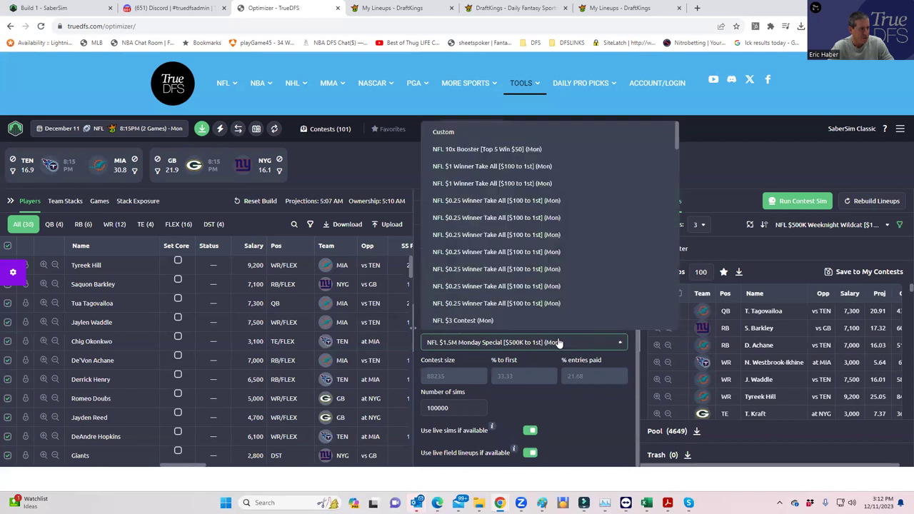
click(591, 417)
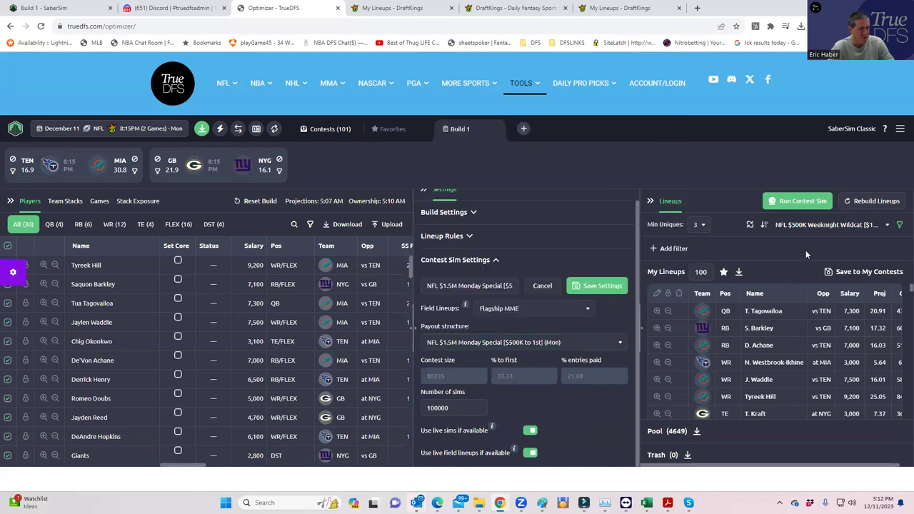
click(836, 225)
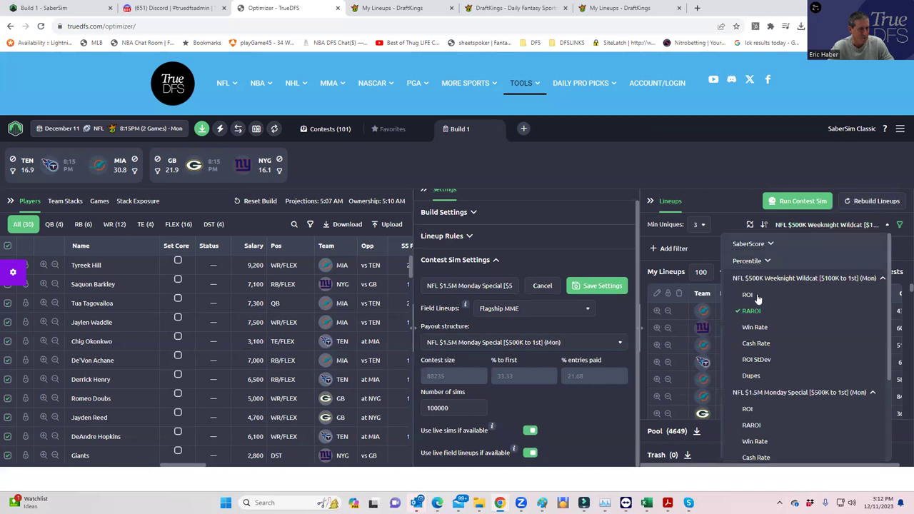
click(582, 409)
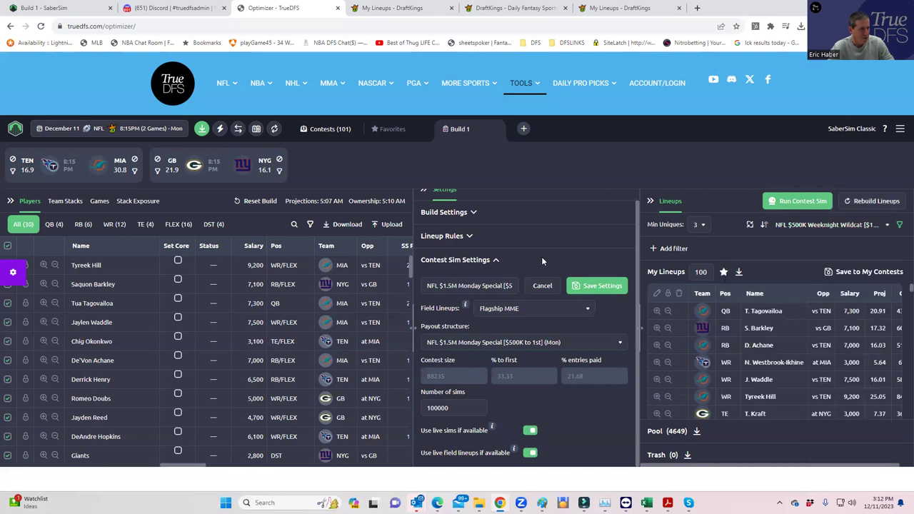
- Open the NFL $500K Weeknight Wildcat contest sim for editing: High Stakes MME, 1668 entries, 100000 sims
click(495, 259)
click(495, 271)
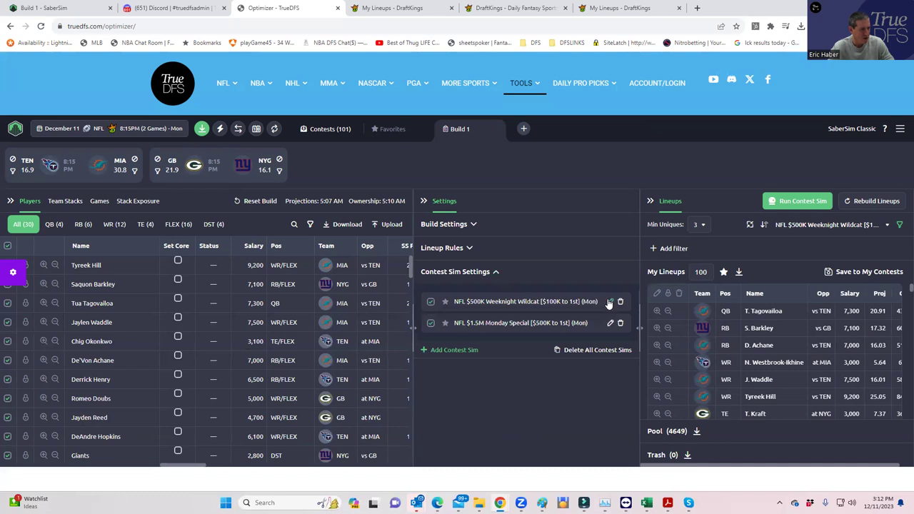
click(610, 302)
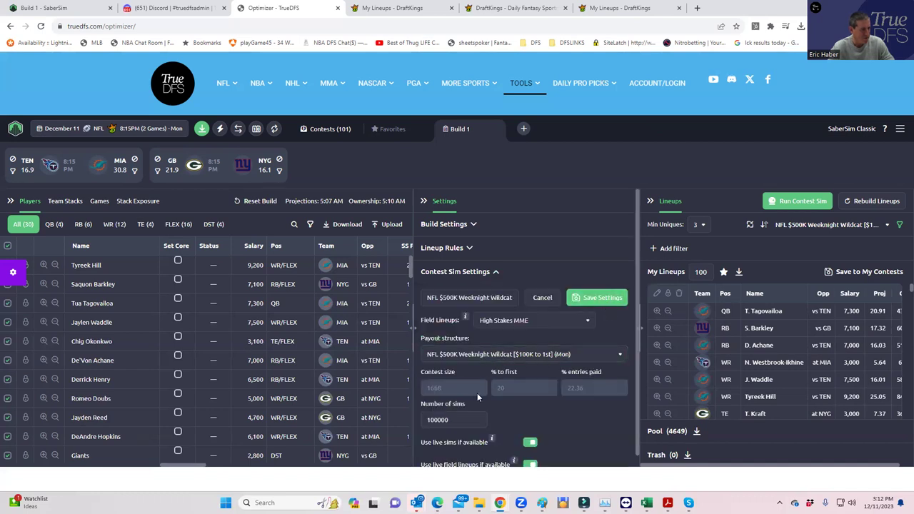
mouse_move(645, 503)
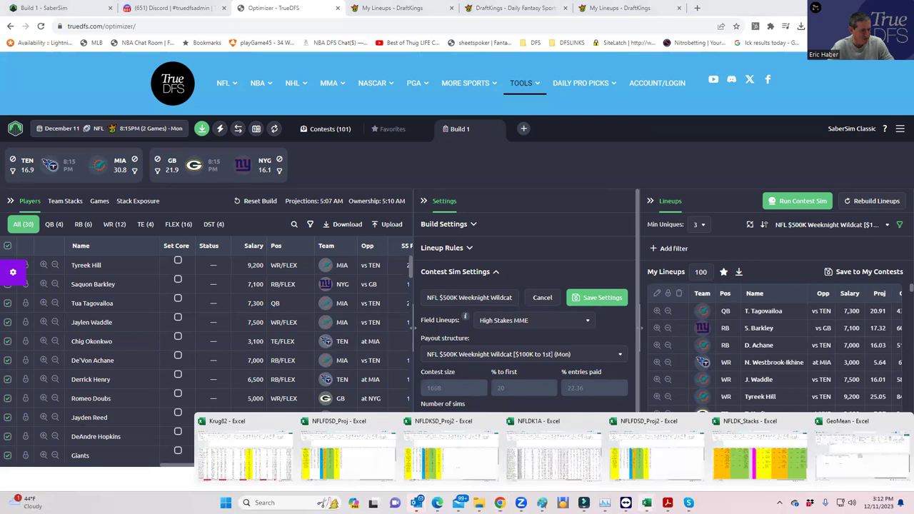
- Change the entries in D2 from 88000 to 1668 and confirm H2 reads 0.438509
click(866, 444)
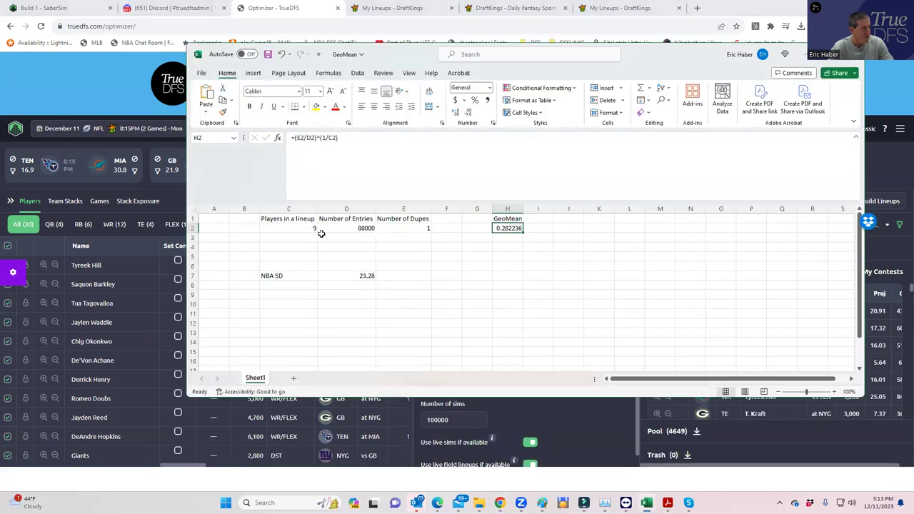
click(357, 227)
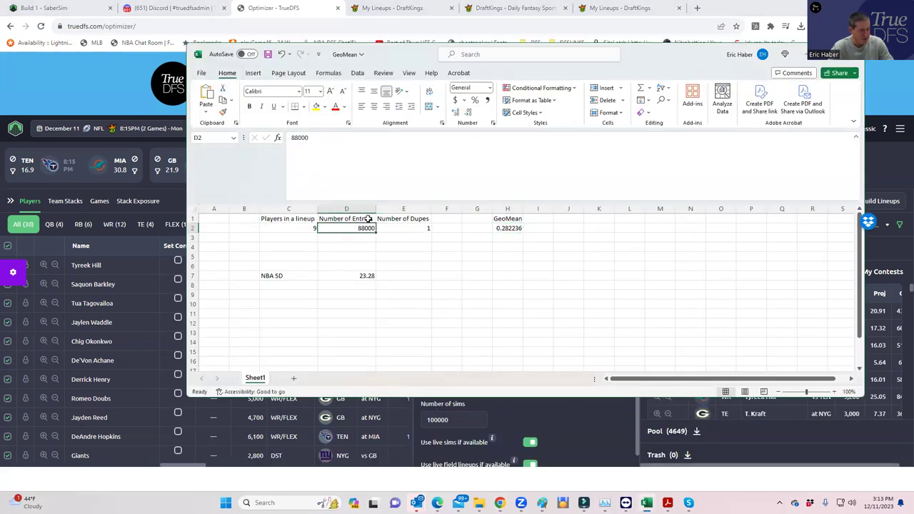
text(1668)
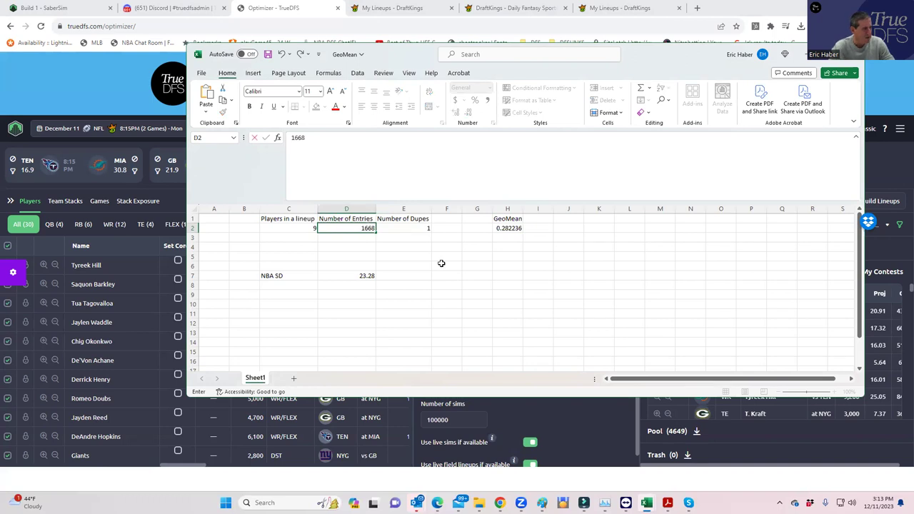
click(447, 265)
click(511, 257)
click(503, 227)
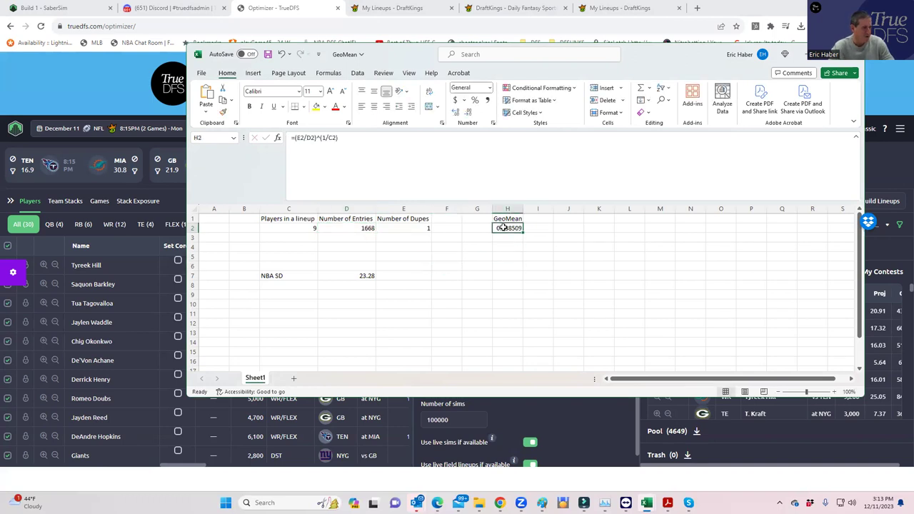
- Save the lineups to the NFL $500K Weeknight Wildcat contest instead of the $1.5M Monday Special
click(805, 56)
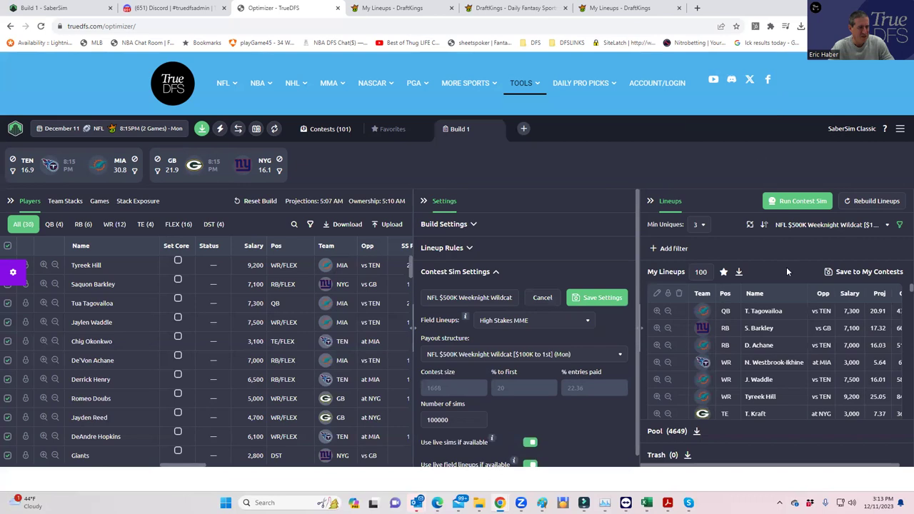
scroll(794, 369, down, 1)
scroll(794, 370, down, 2)
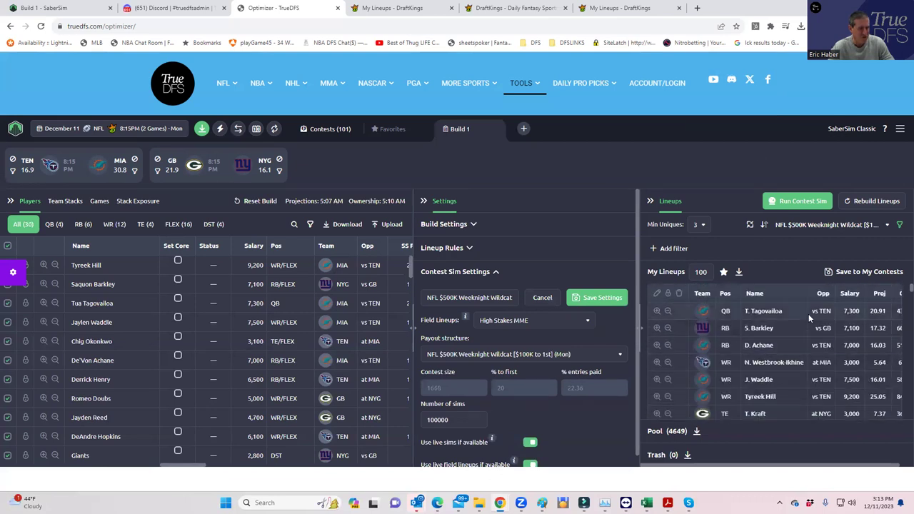
click(828, 271)
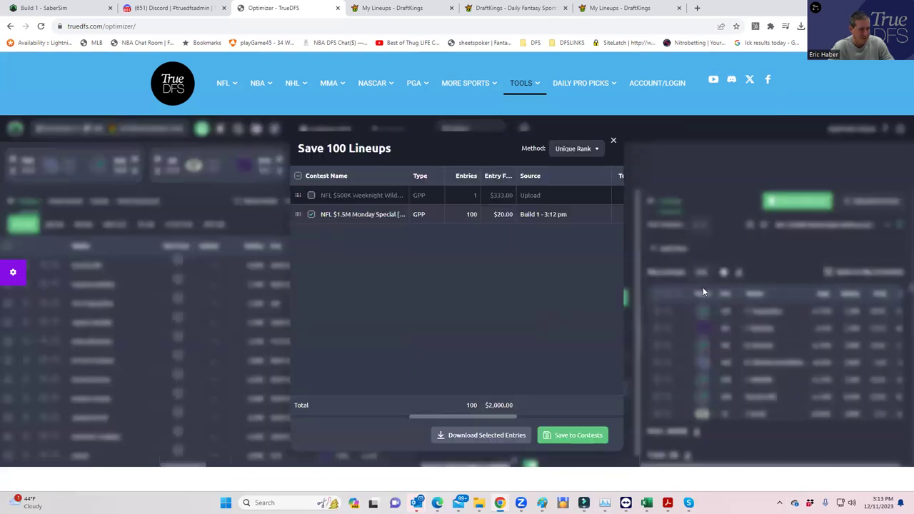
click(311, 214)
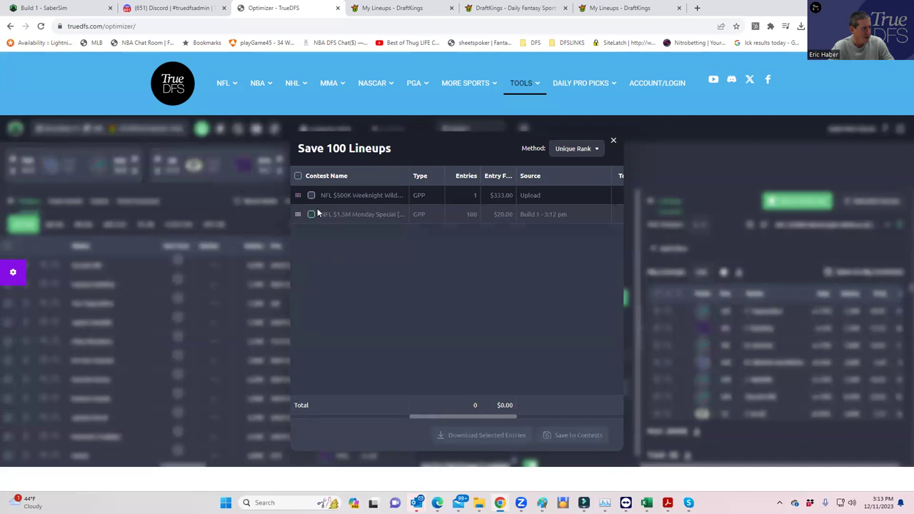
click(311, 196)
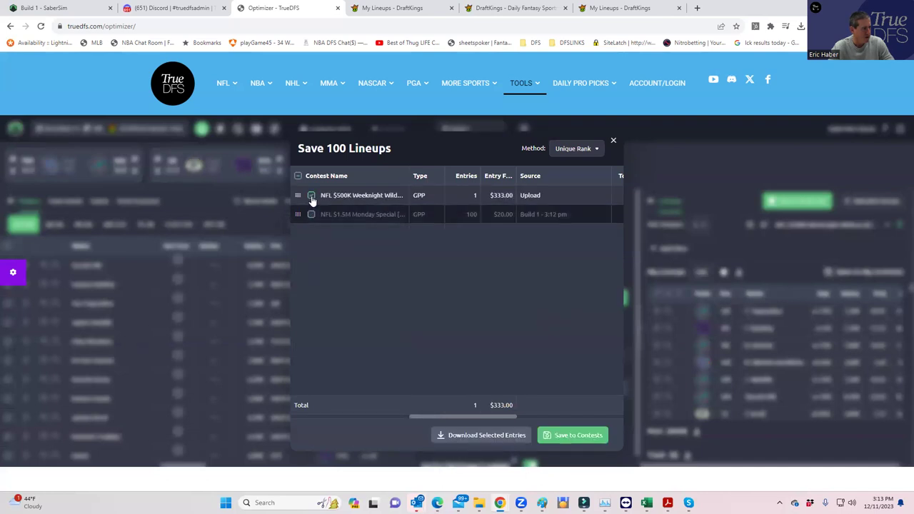
click(573, 435)
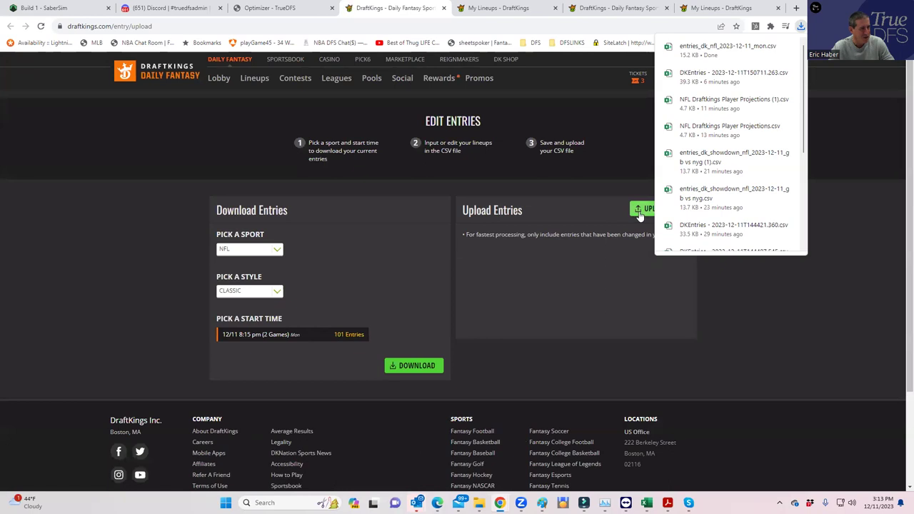
- Upload entries_dk_nfl_2023-12-11_mon.csv to DraftKings, then view My Lineups
click(635, 211)
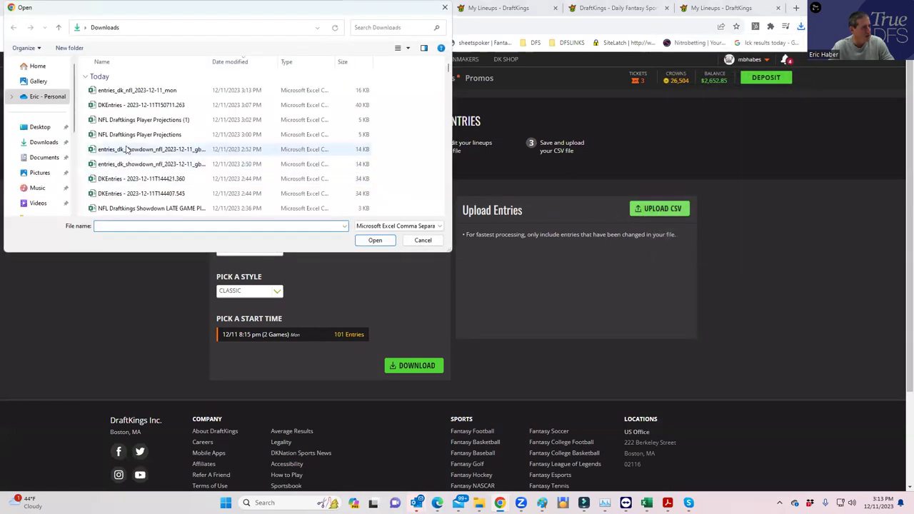
click(135, 90)
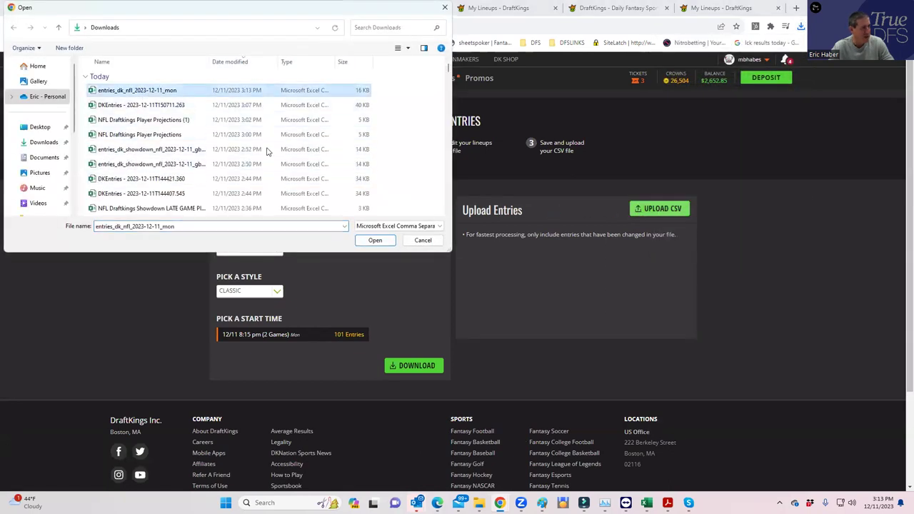
click(376, 241)
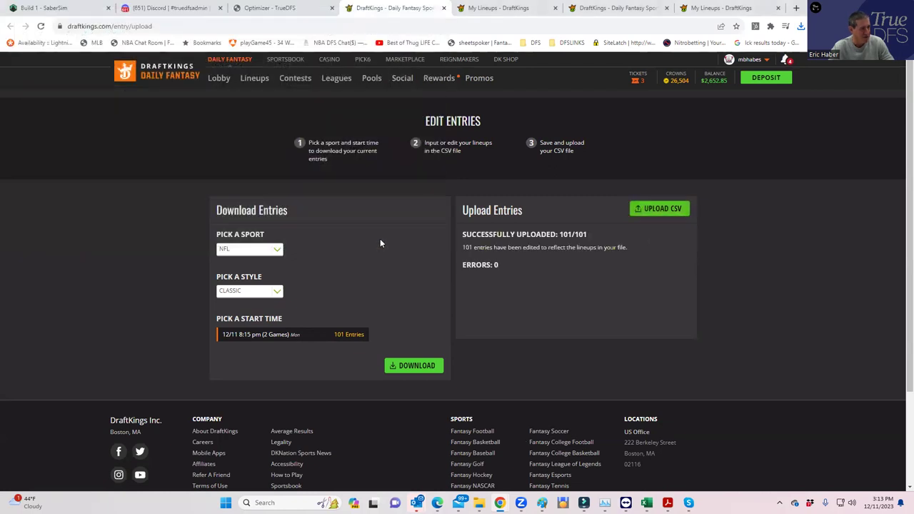
click(255, 79)
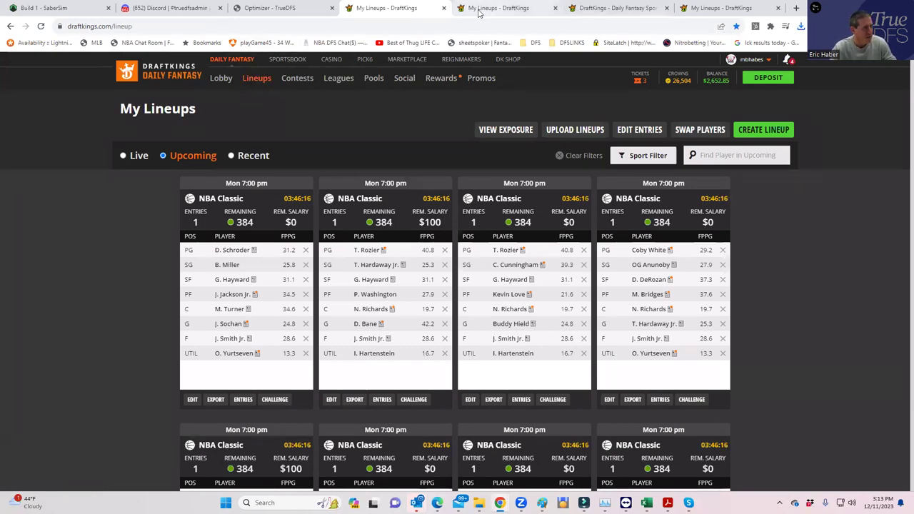
- Switch back to the Optimizer - TrueDFS browser tab in SaberSim
click(268, 9)
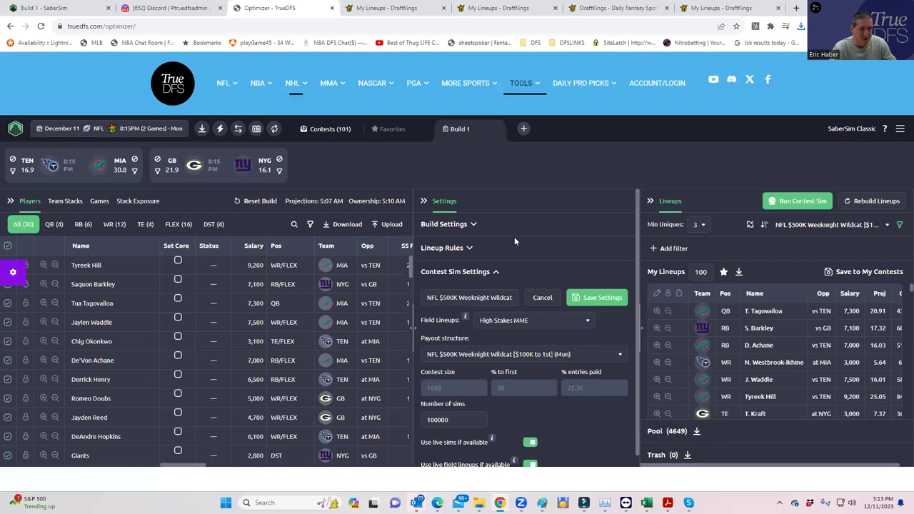